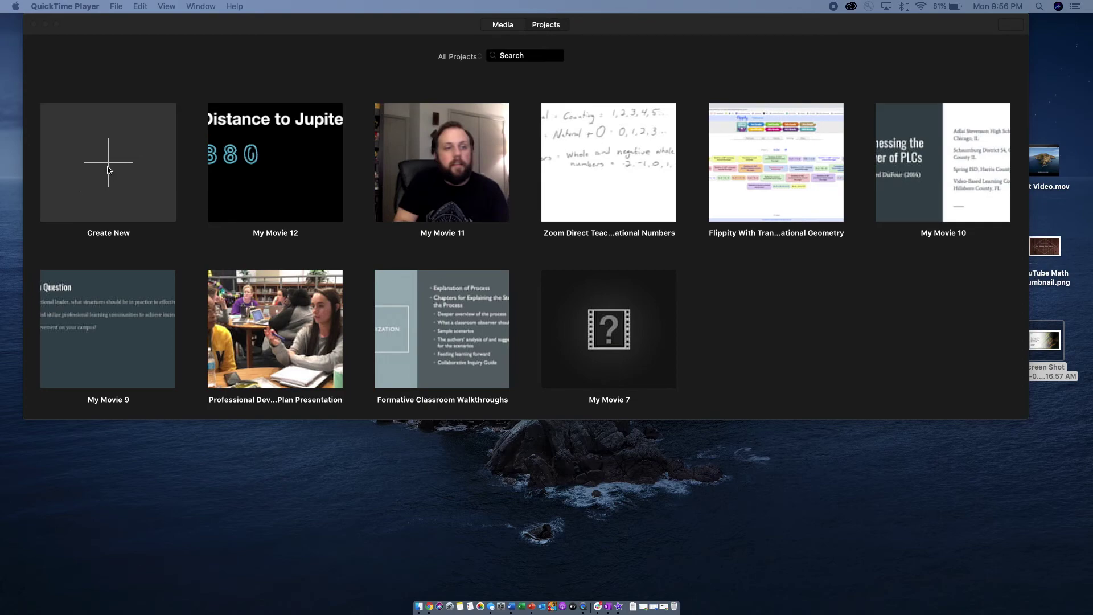
# - Start a new project of the Movie type from the projects overview
pyautogui.click(110, 165)
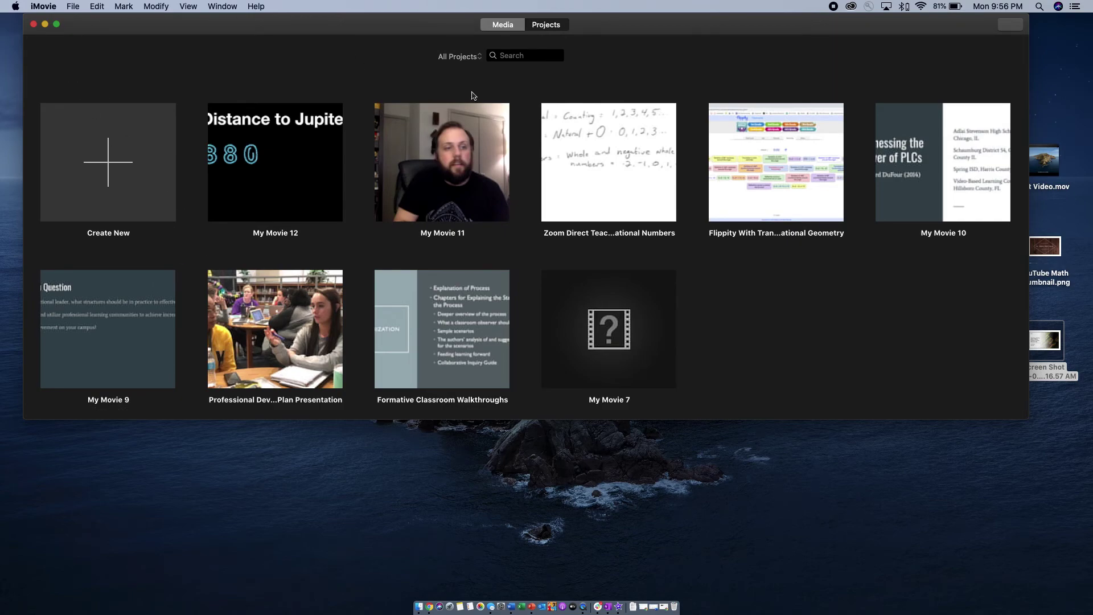
pyautogui.click(503, 24)
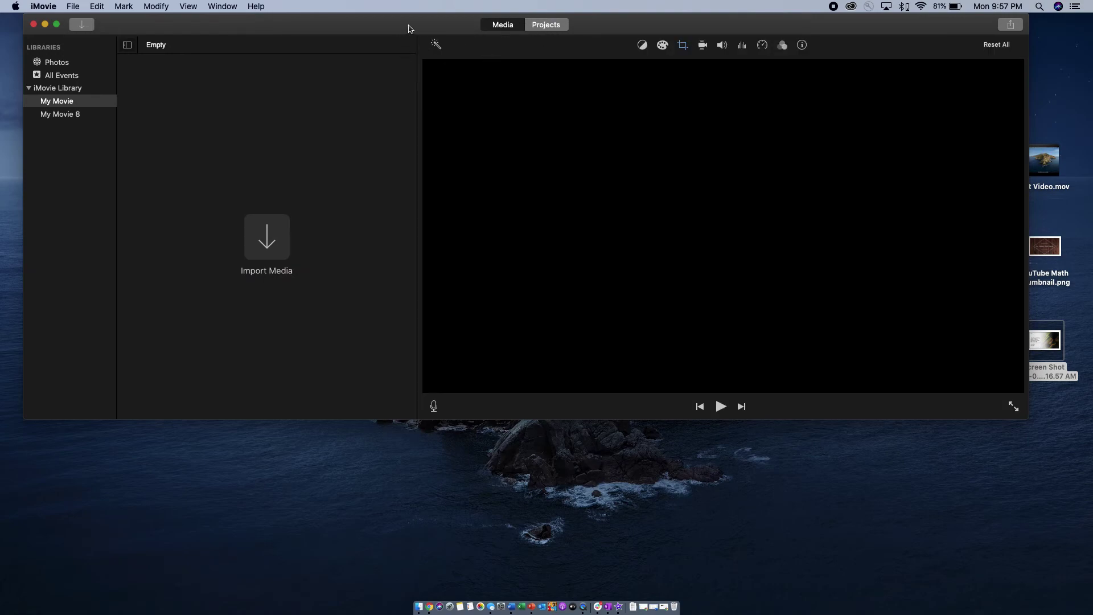
pyautogui.click(550, 25)
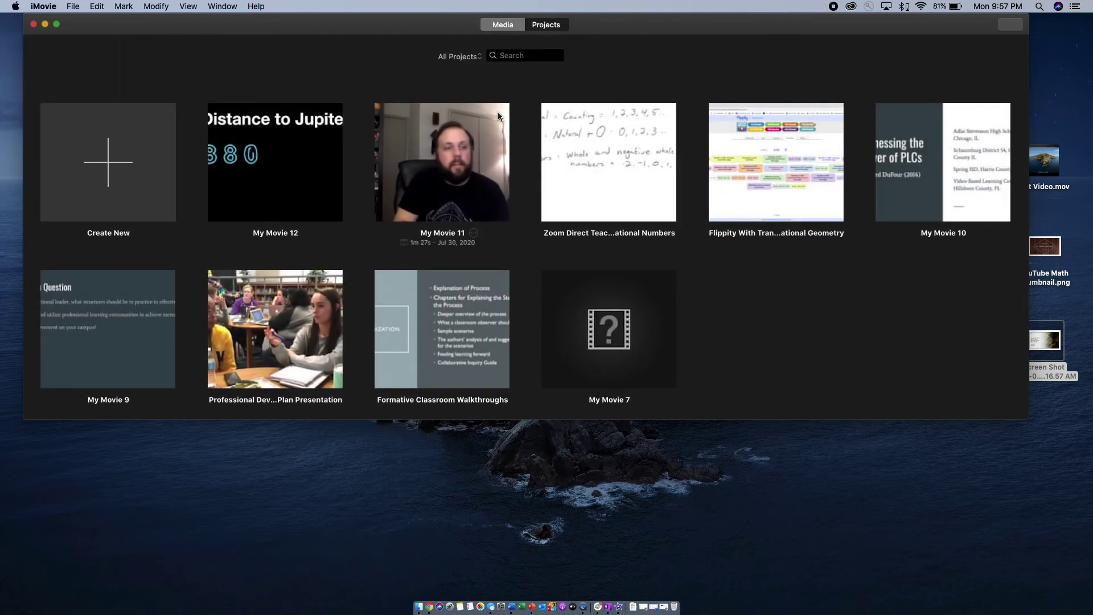
pyautogui.click(105, 162)
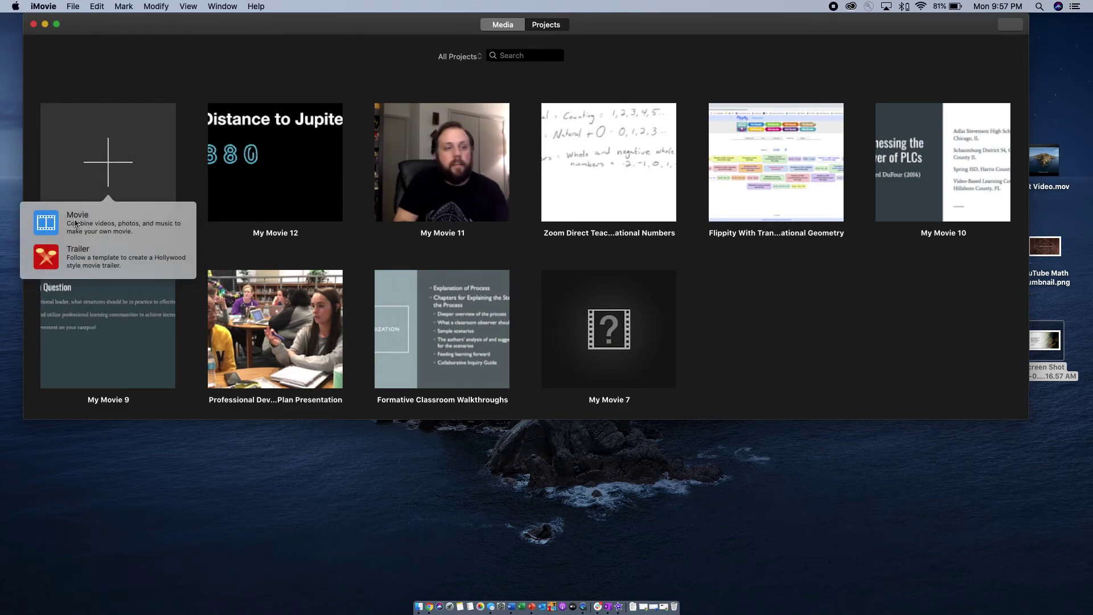
pyautogui.click(48, 223)
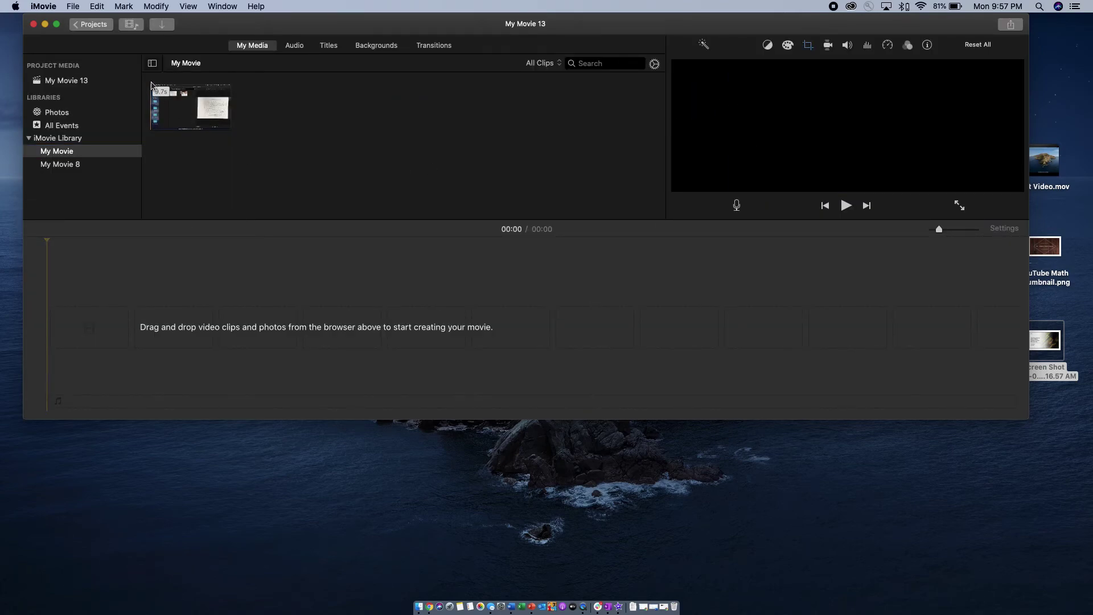
# - Return to the projects overview, save the new movie as "YouTube Basics", and reopen it for editing
pyautogui.click(93, 26)
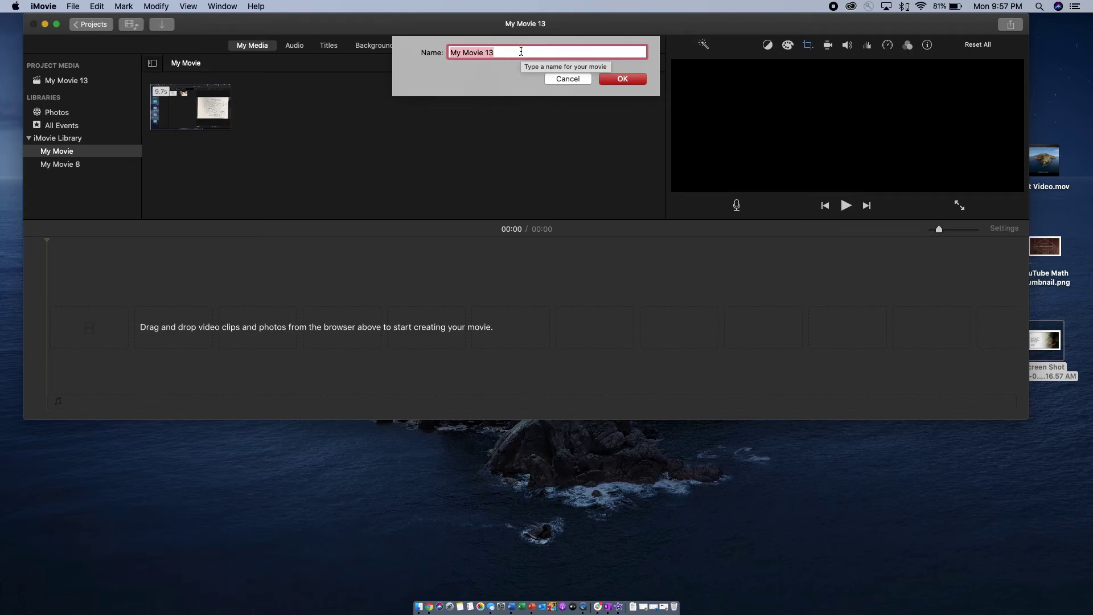
pyautogui.write('YouTube Basics')
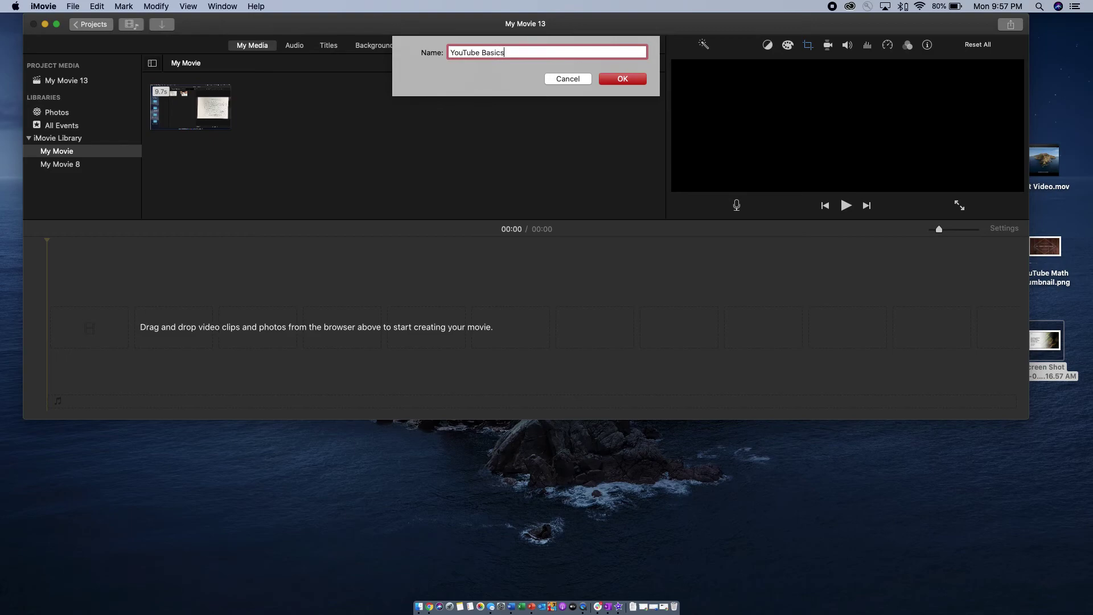
pyautogui.click(620, 80)
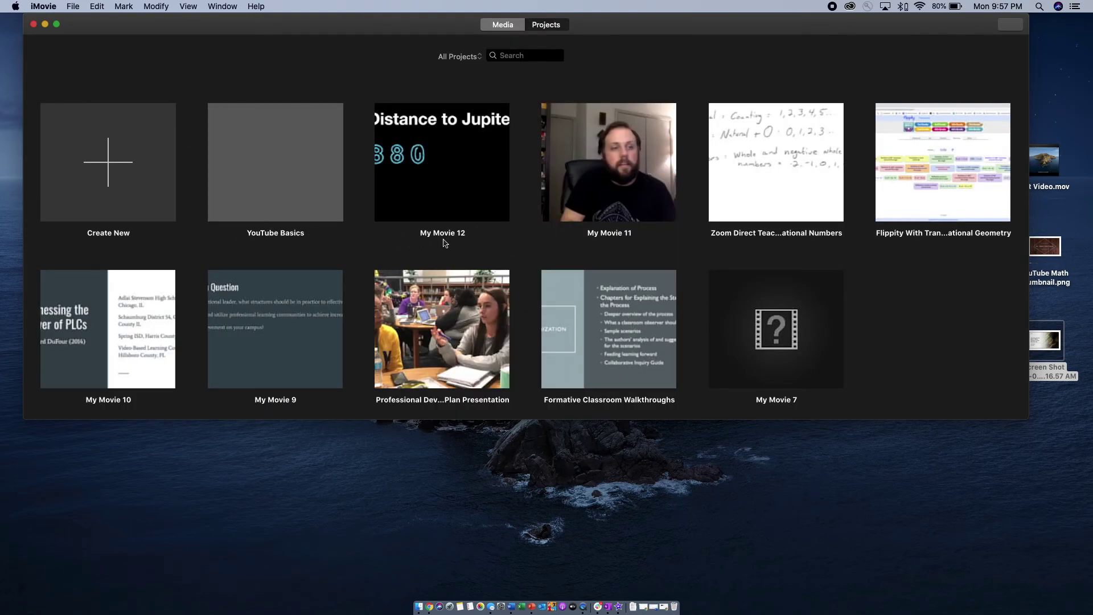
pyautogui.click(286, 182)
pyautogui.click(285, 183)
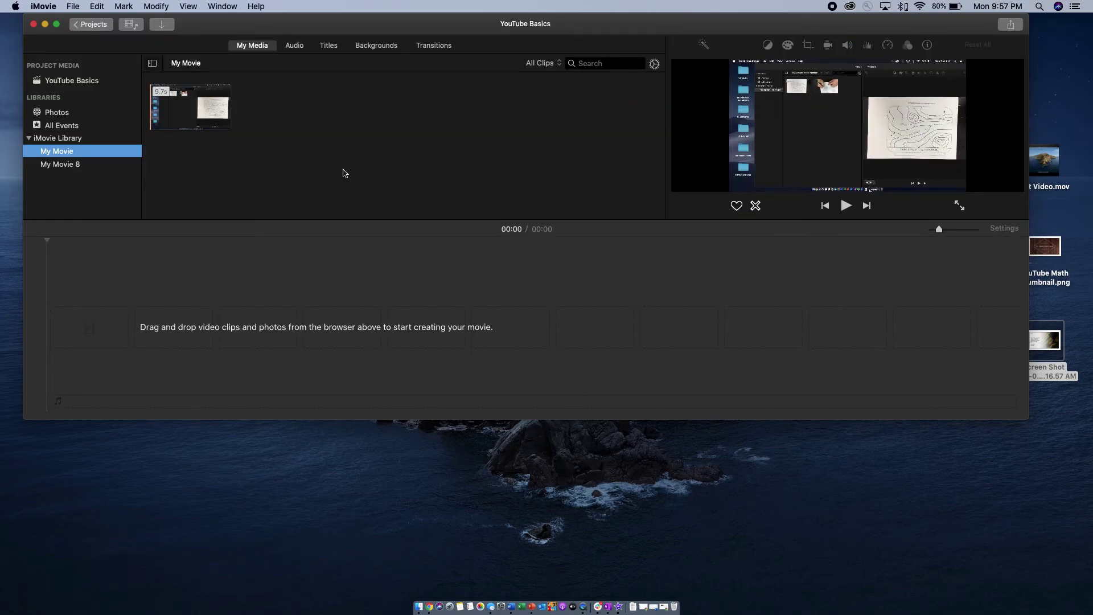
# - Add the YouTube screen recording from the desktop to the empty timeline
pyautogui.click(645, 293)
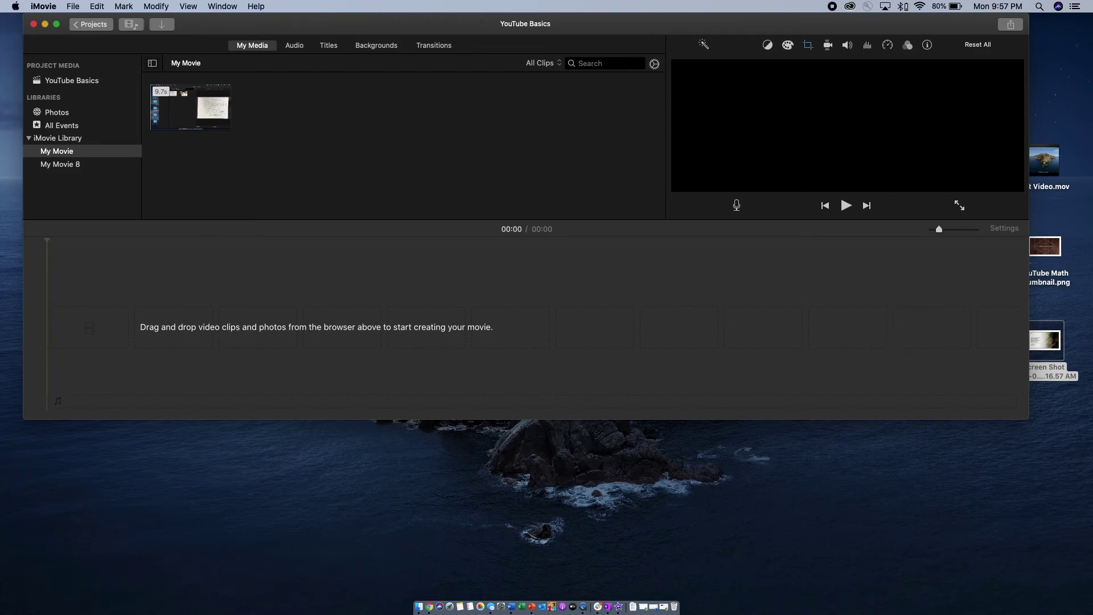
pyautogui.moveTo(1092, 251); pyautogui.dragTo(369, 340)
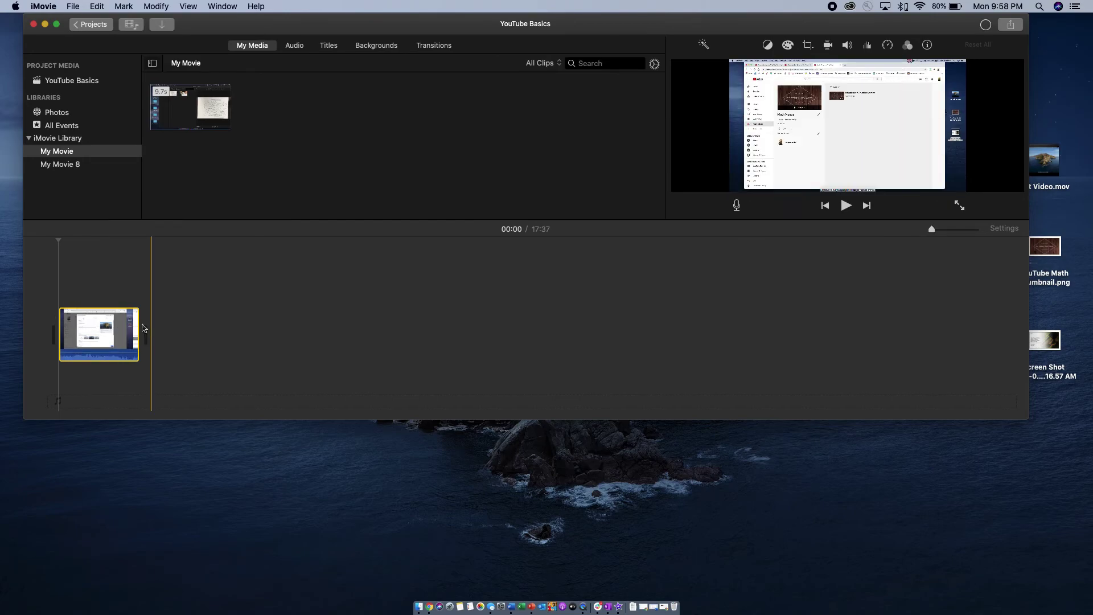
pyautogui.moveTo(137, 317); pyautogui.dragTo(664, 321)
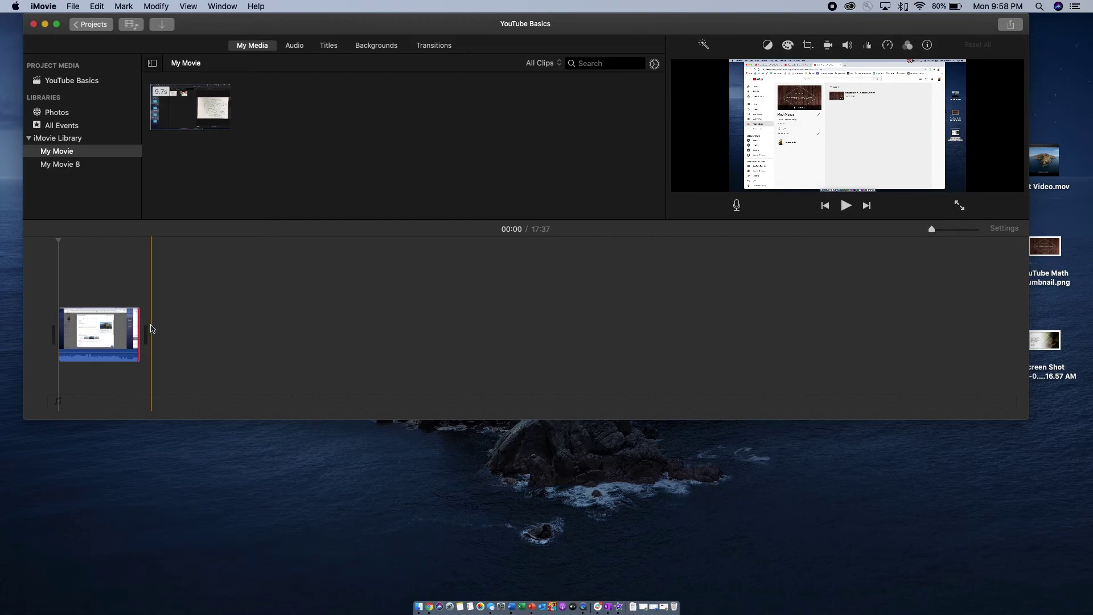
pyautogui.moveTo(139, 312); pyautogui.dragTo(342, 333)
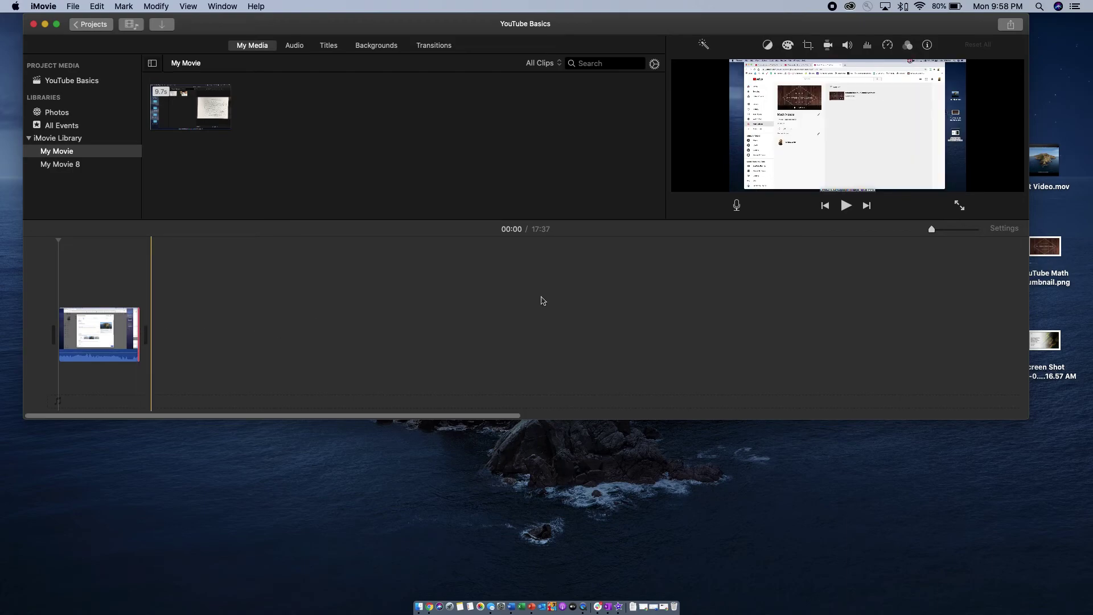
# - Enlarge the timeline scale and look through the recording's thumbnails from the beginning onwards
pyautogui.moveTo(932, 231); pyautogui.dragTo(952, 233)
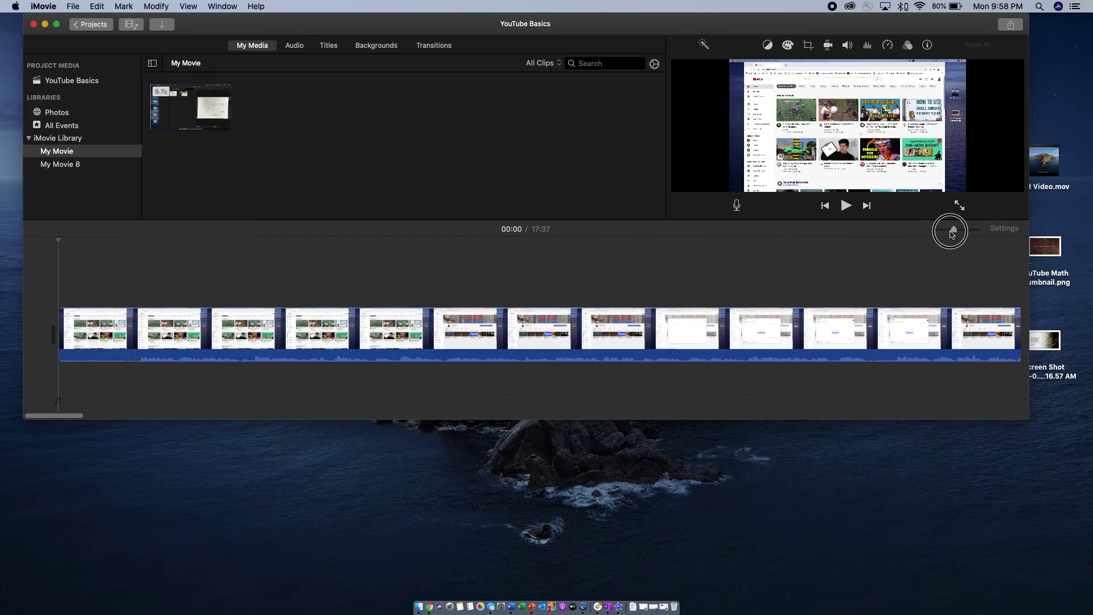
pyautogui.hscroll(6, 916, 326)
pyautogui.hscroll(10, 917, 325)
pyautogui.hscroll(3, 917, 325)
pyautogui.hscroll(2, 917, 326)
pyautogui.hscroll(3, 815, 321)
pyautogui.hscroll(3, 816, 322)
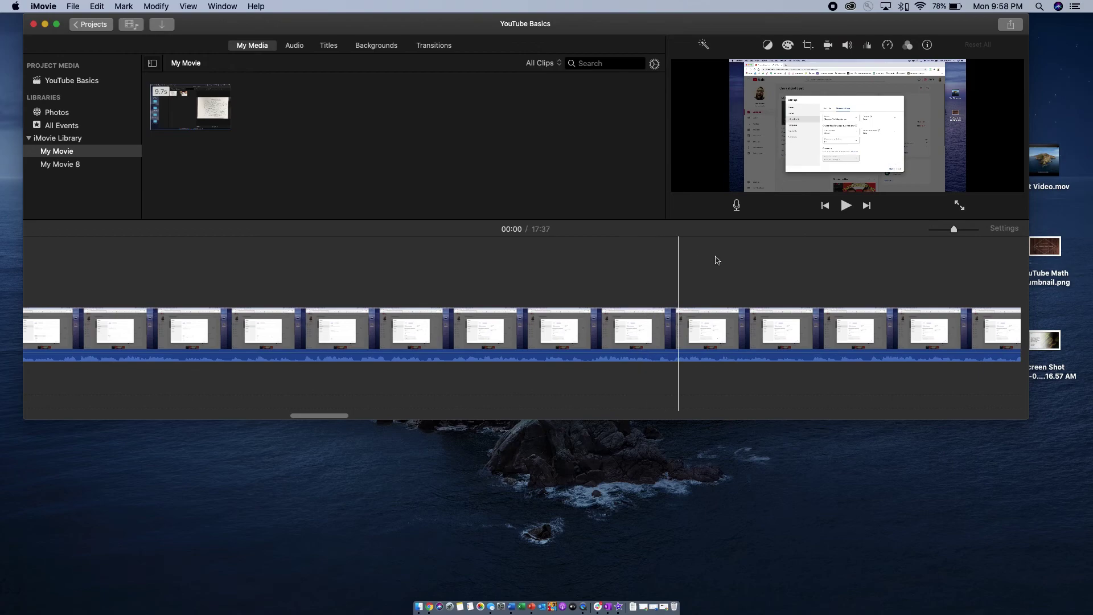
pyautogui.hscroll(4, 879, 286)
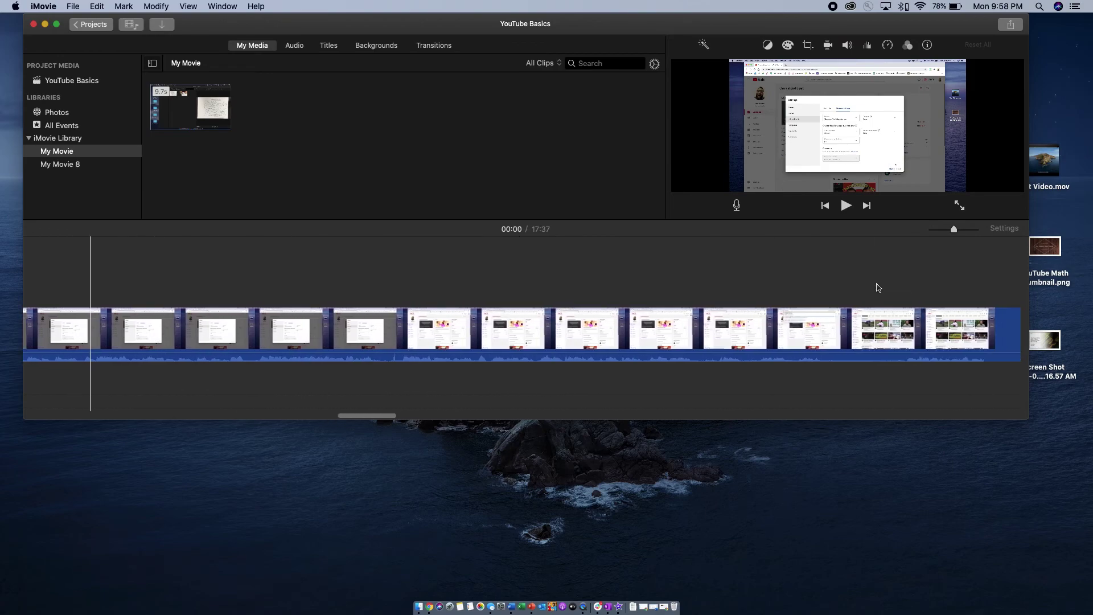
pyautogui.hscroll(1, 879, 286)
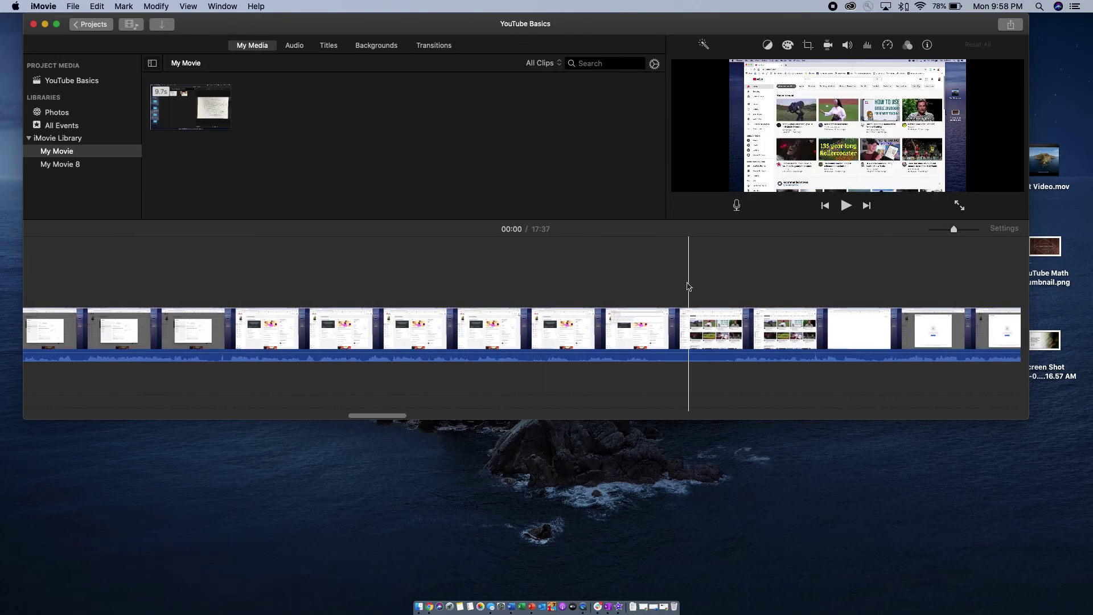
pyautogui.hscroll(2, 895, 308)
pyautogui.hscroll(10, 895, 308)
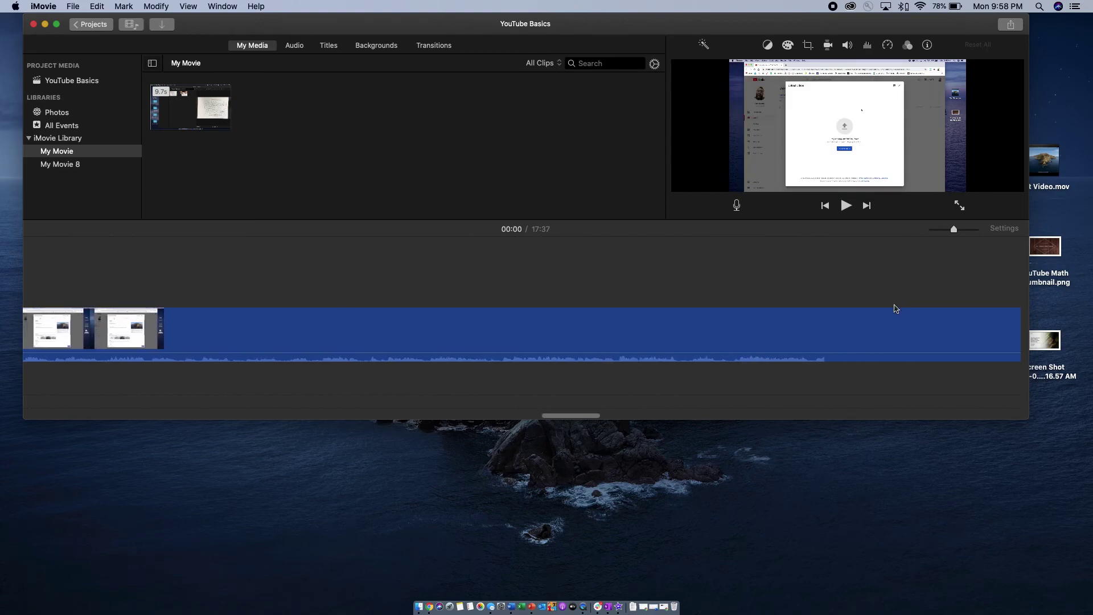
# - Reduce the timeline scale and search the recording for the point where the channel page first appears
pyautogui.moveTo(954, 230); pyautogui.dragTo(940, 232)
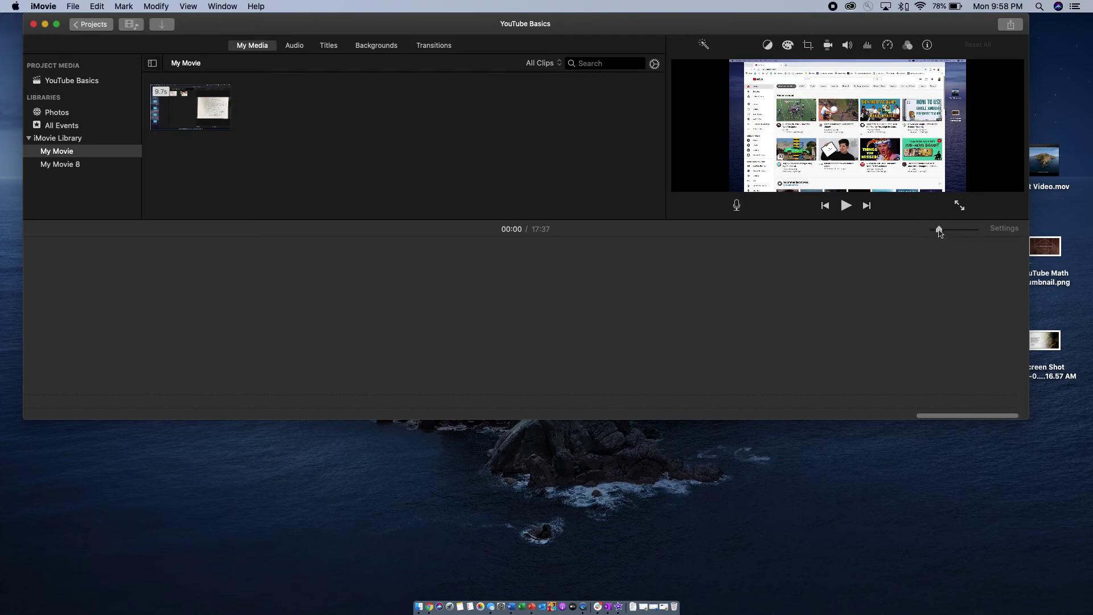
pyautogui.hscroll(-10, 535, 301)
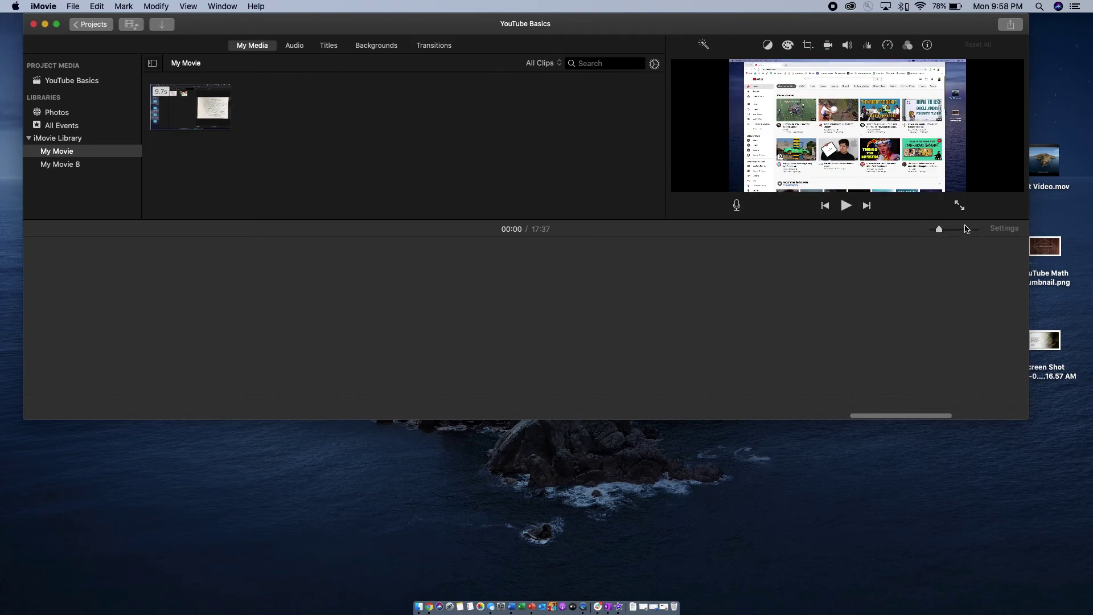
pyautogui.hscroll(-15, 488, 350)
pyautogui.hscroll(-20, 488, 352)
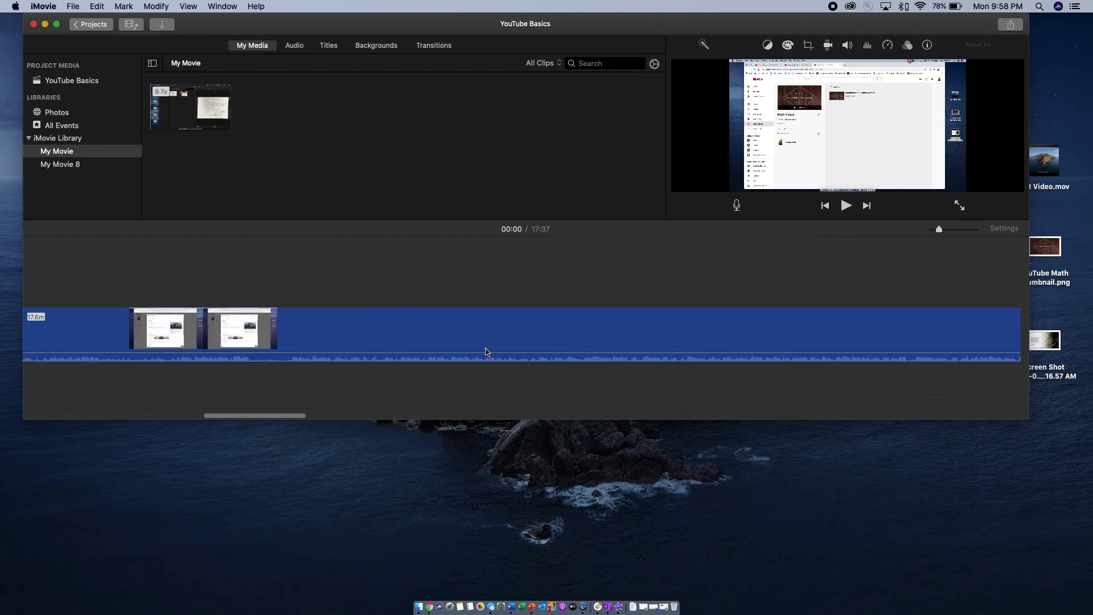
pyautogui.hscroll(6, 487, 352)
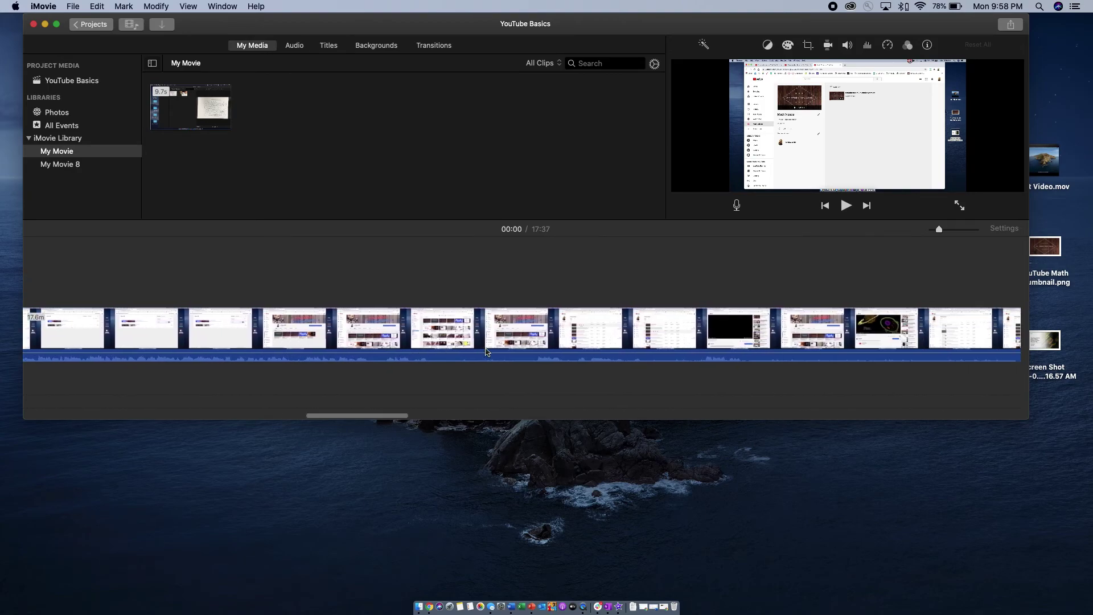
pyautogui.hscroll(10, 487, 351)
pyautogui.hscroll(-6, 487, 351)
pyautogui.hscroll(-3, 487, 352)
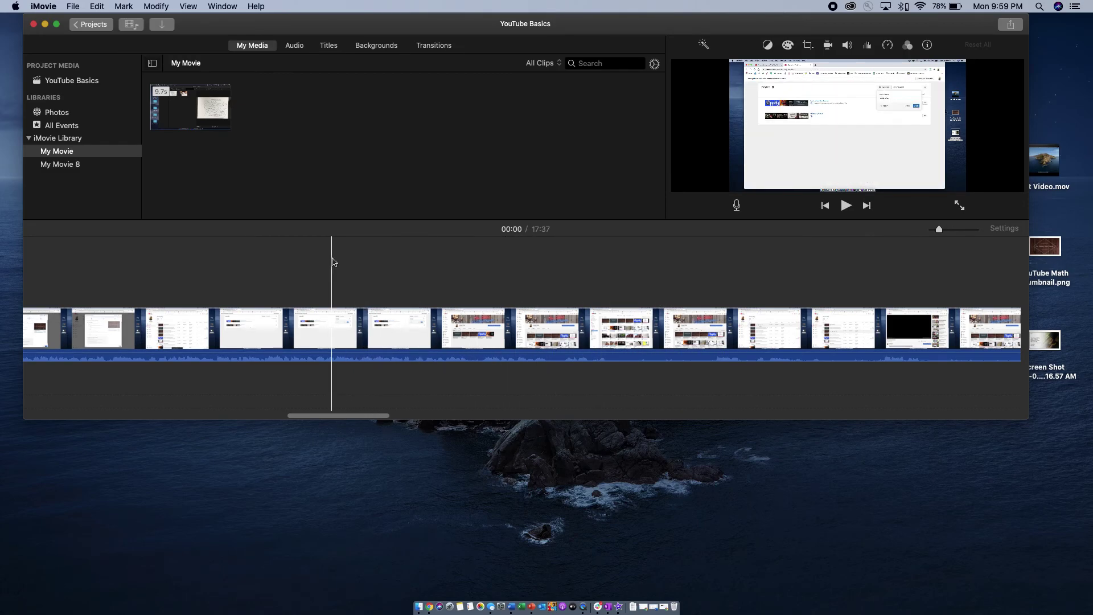
pyautogui.hscroll(-3, 333, 262)
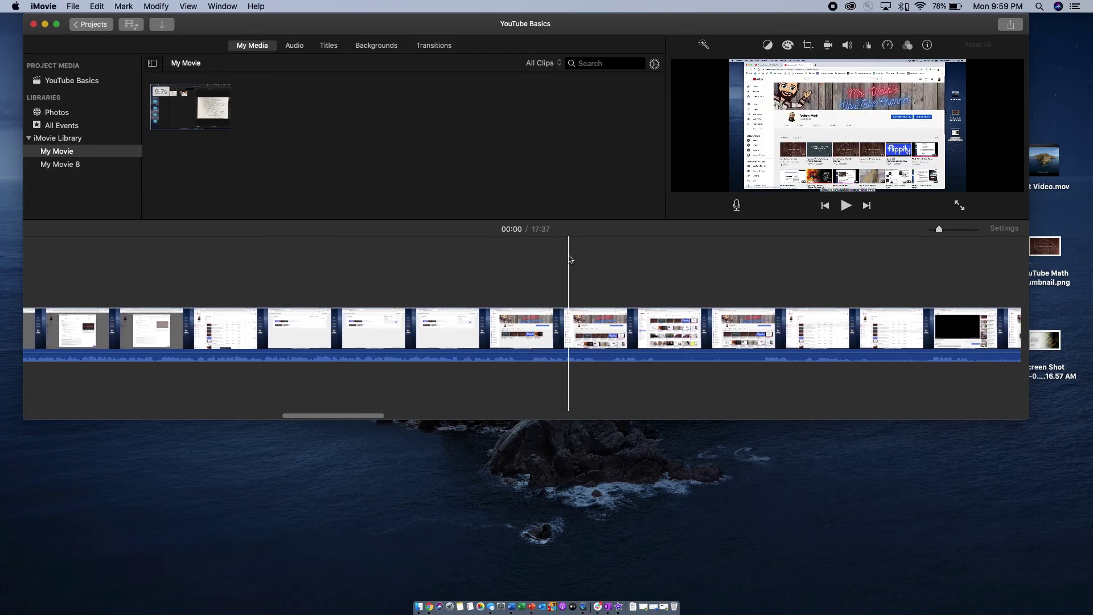
# - Preview the section from 12:50 in an enlarged timeline and split the clip at 12:51, where the channel page appears
pyautogui.click(524, 268)
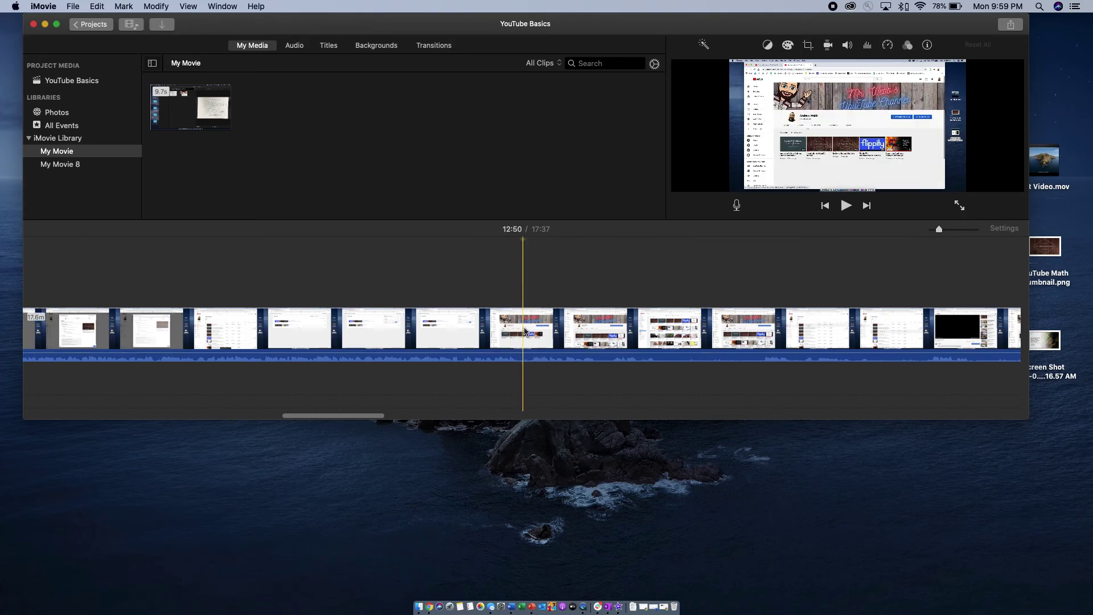
pyautogui.press('super+plus')
pyautogui.press('super+plus')
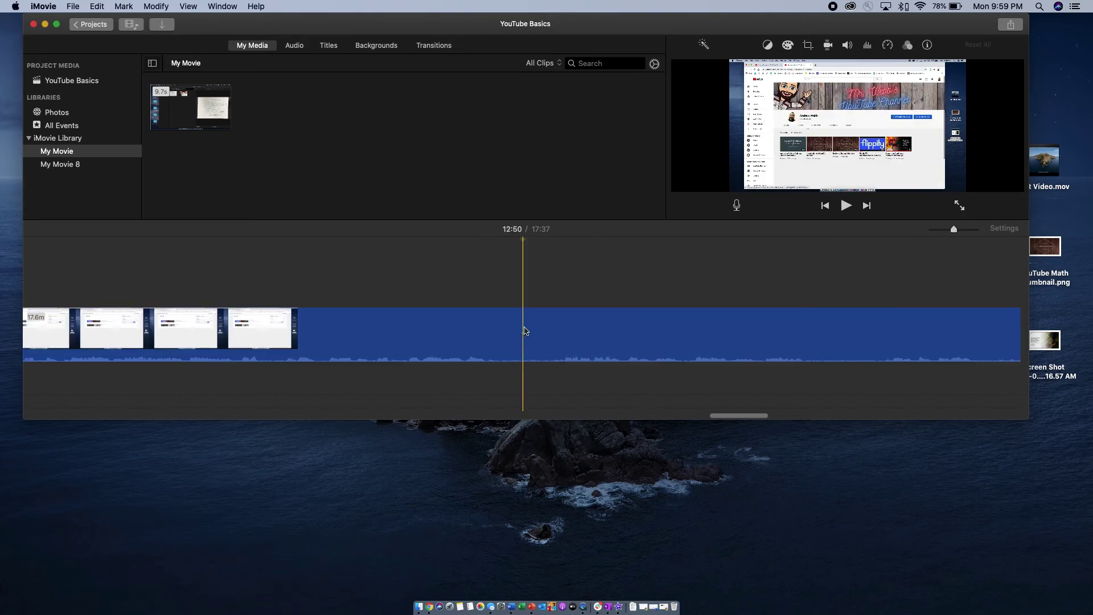
pyautogui.press('super+plus')
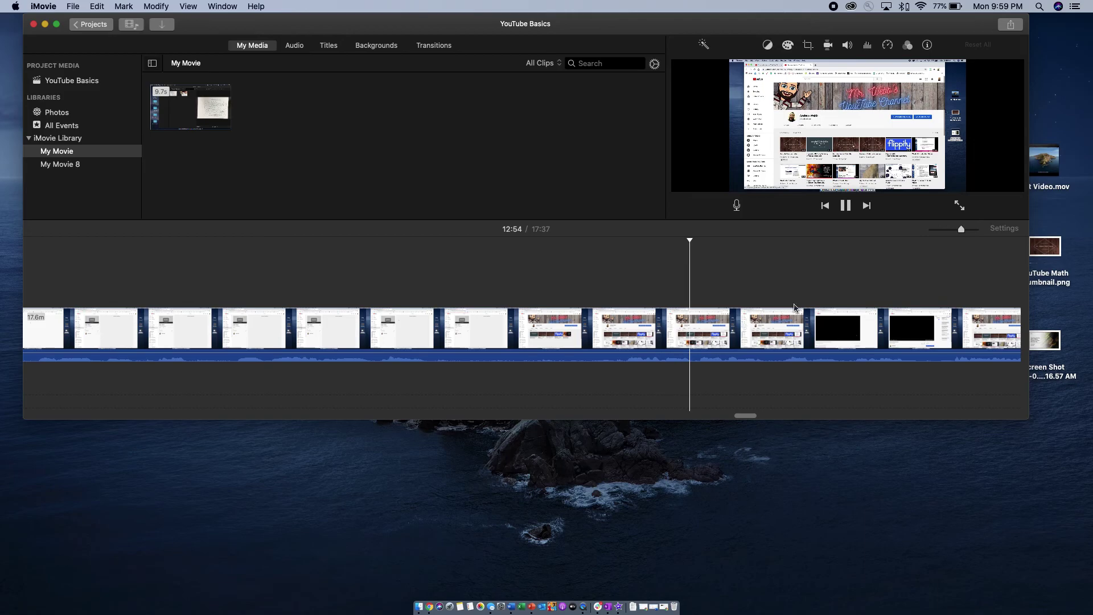
pyautogui.hscroll(5, 897, 267)
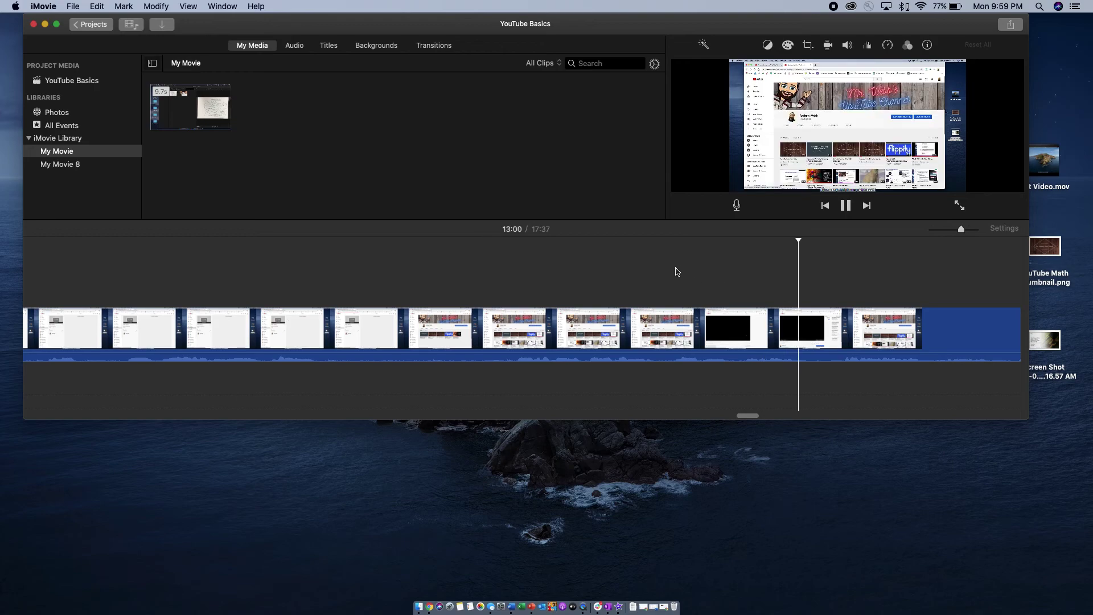
pyautogui.press('space')
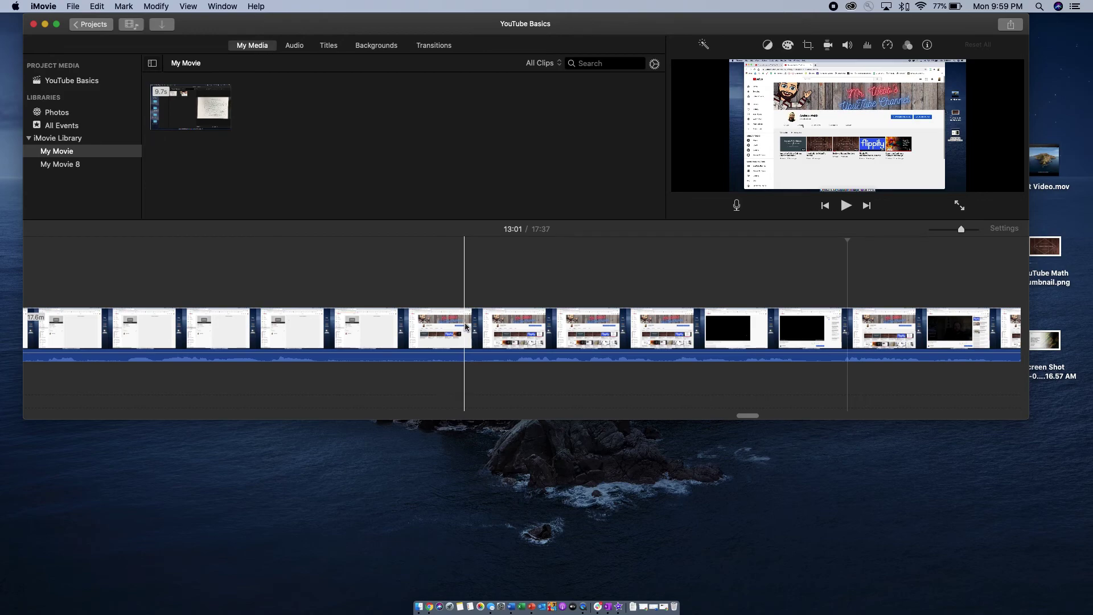
pyautogui.click(463, 326)
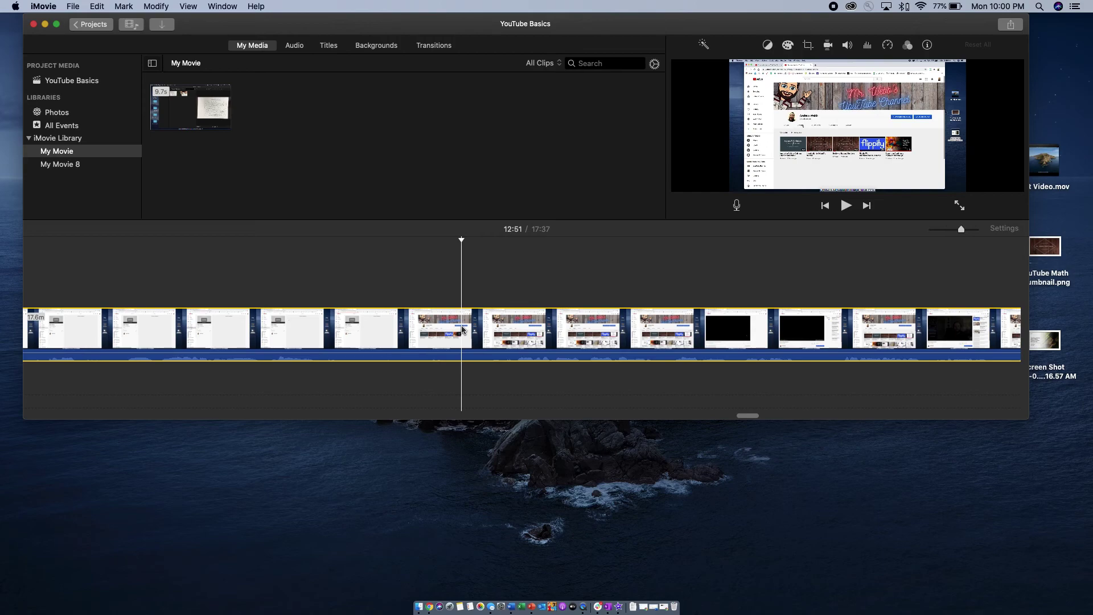
pyautogui.rightClick(463, 329)
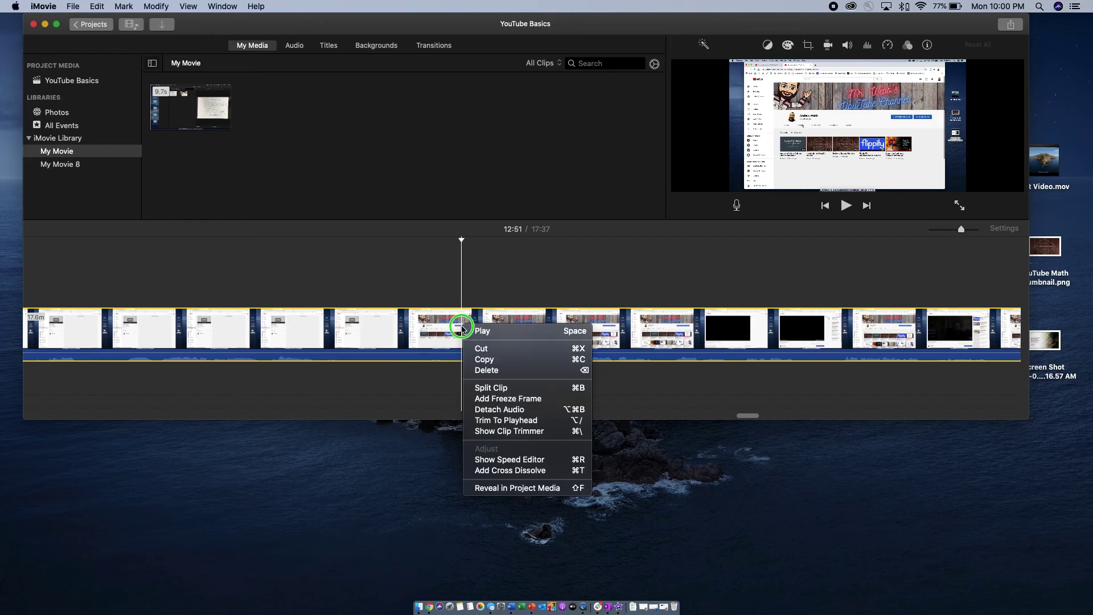
pyautogui.click(505, 388)
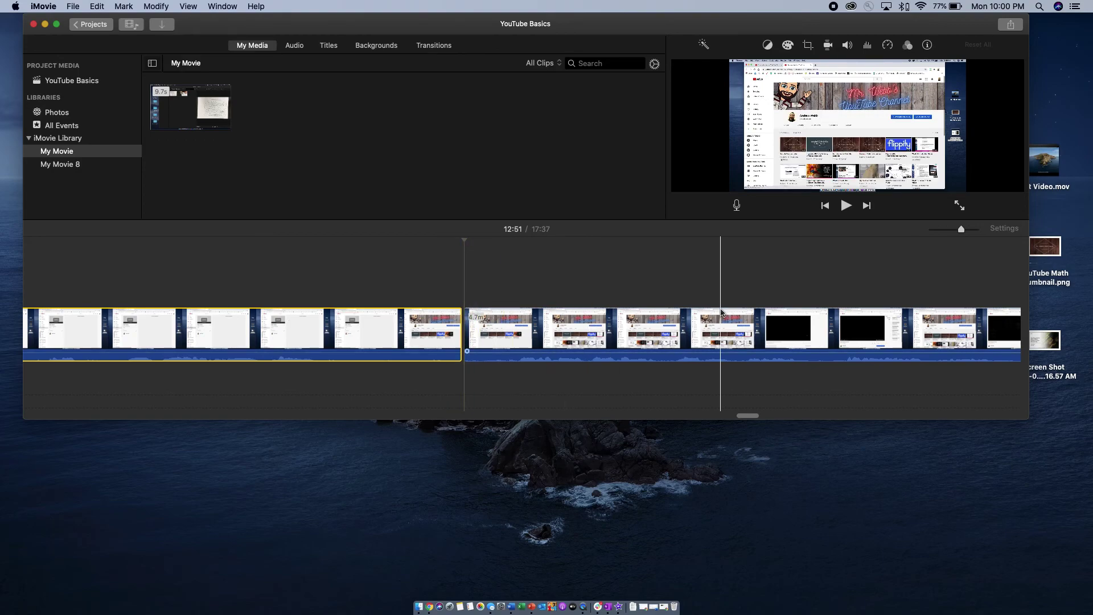
# - Look through the recording's thumbnails after the 12:51 split to find where the unwanted section ends
pyautogui.hscroll(5, 721, 312)
pyautogui.hscroll(10, 720, 313)
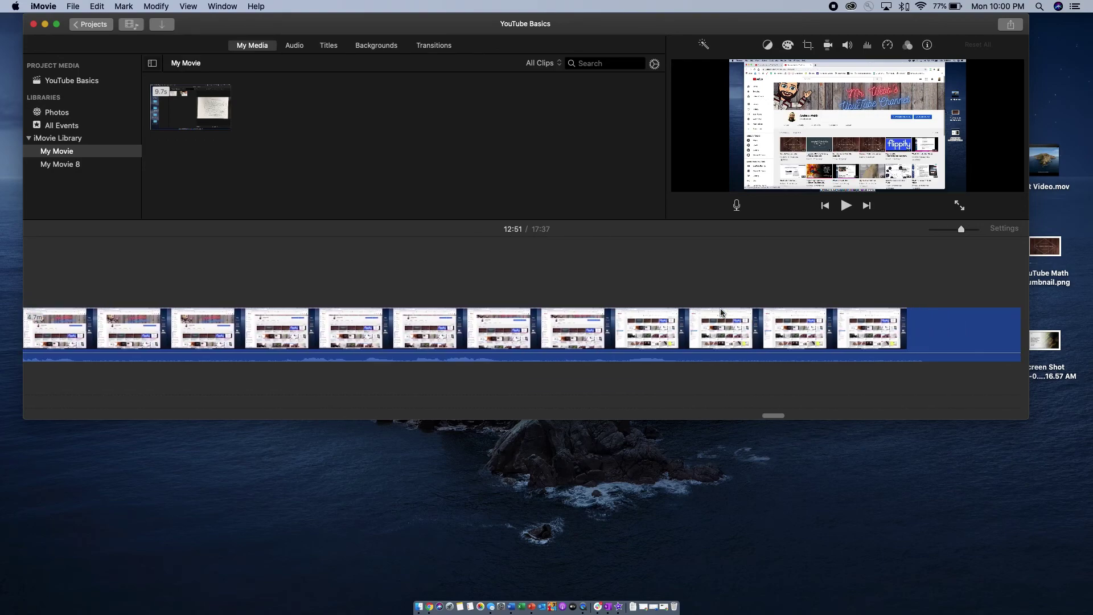
pyautogui.hscroll(3, 721, 312)
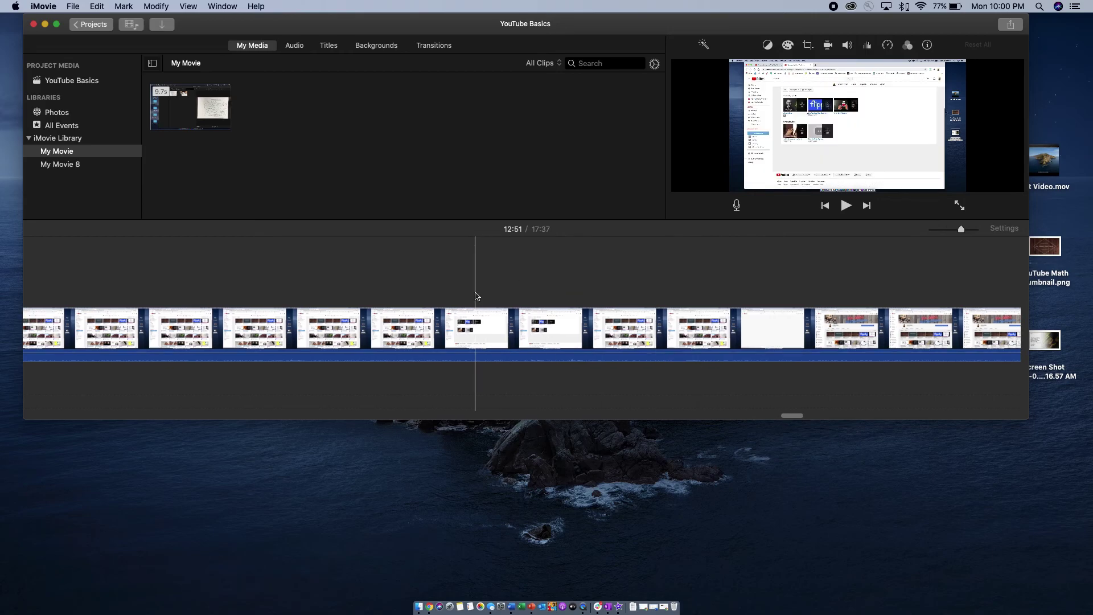
pyautogui.hscroll(3, 740, 299)
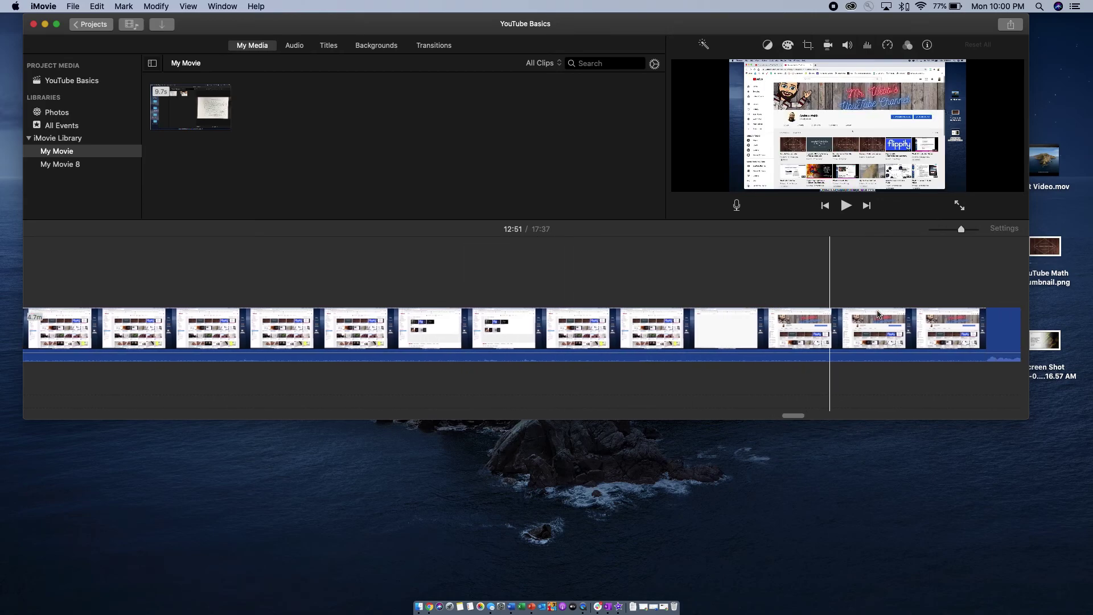
pyautogui.hscroll(8, 765, 300)
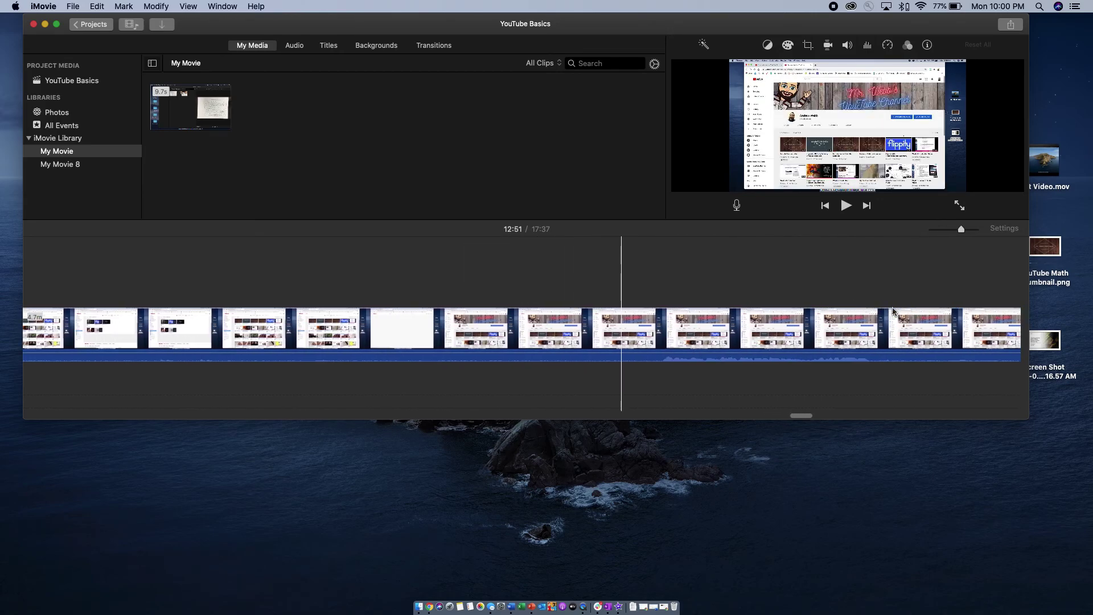
pyautogui.hscroll(3, 912, 319)
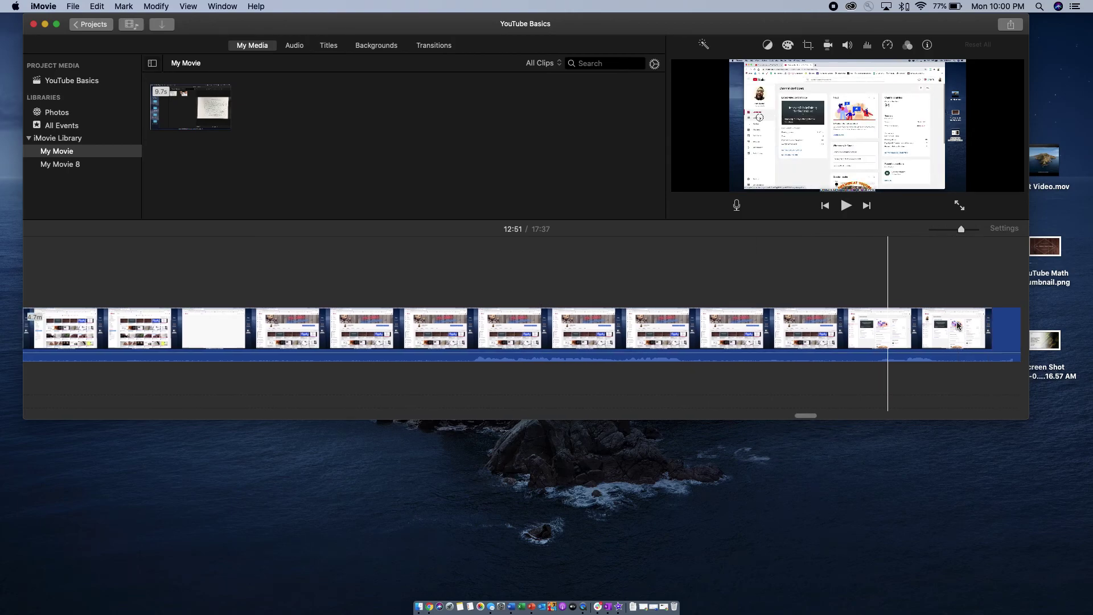
pyautogui.hscroll(4, 957, 325)
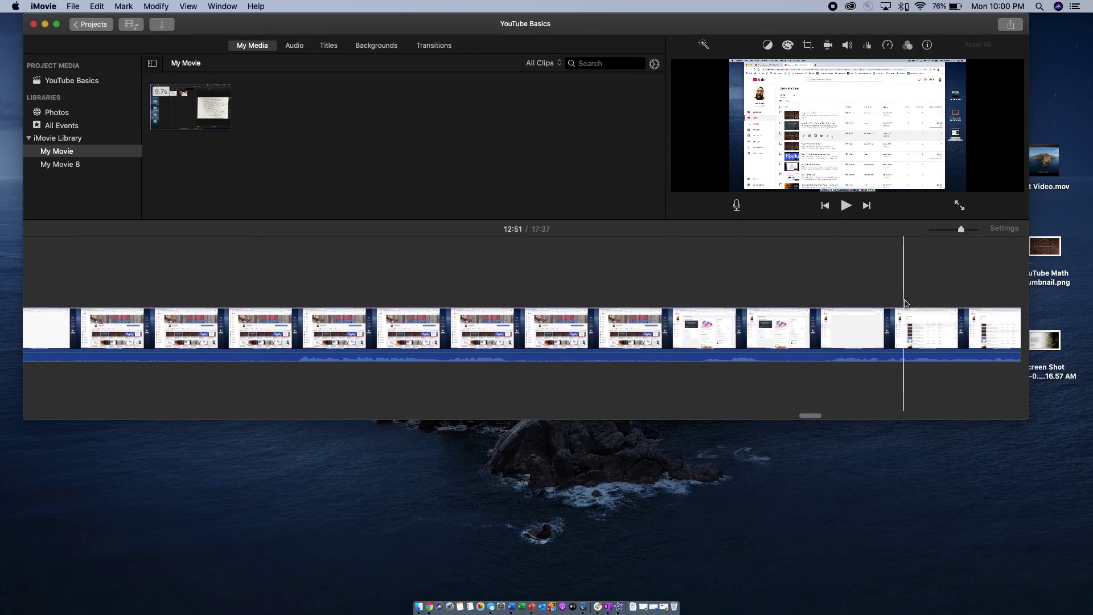
pyautogui.hscroll(10, 905, 303)
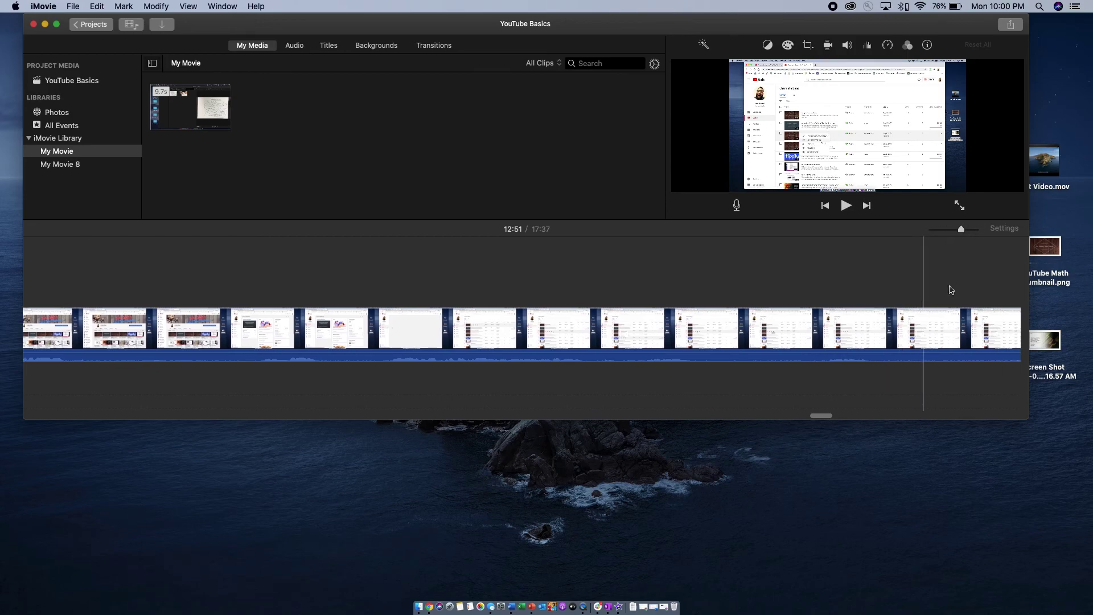
pyautogui.hscroll(4, 952, 291)
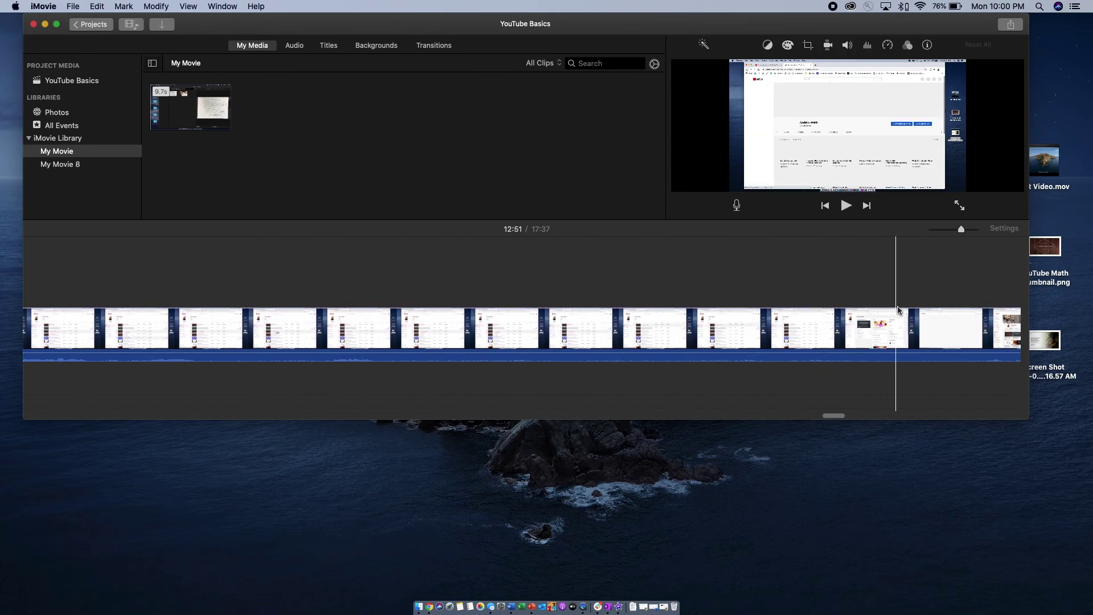
pyautogui.hscroll(3, 930, 308)
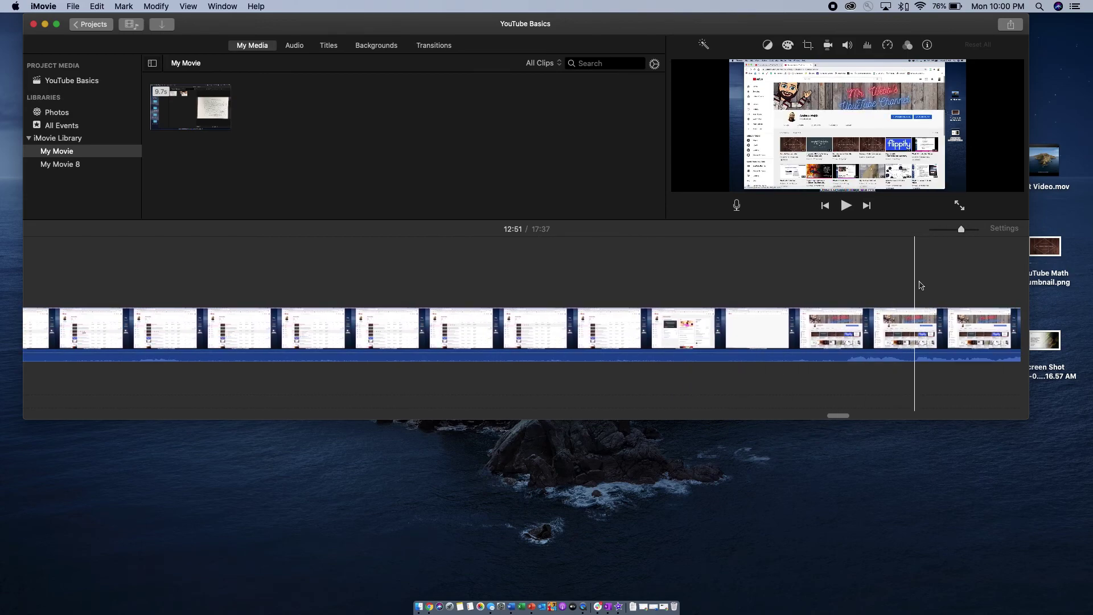
pyautogui.hscroll(7, 966, 290)
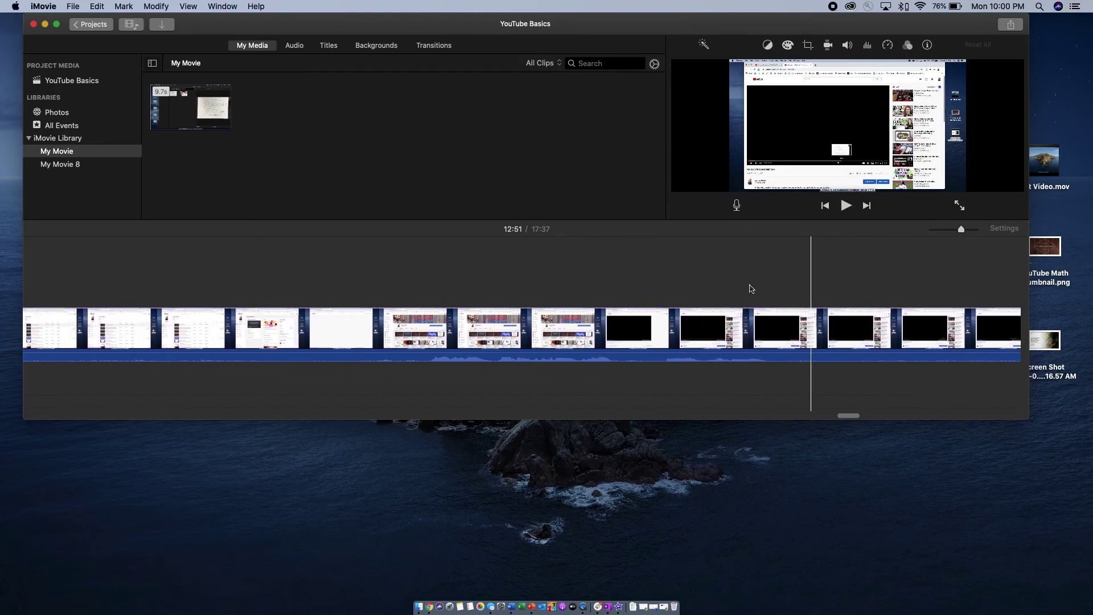
pyautogui.hscroll(6, 906, 317)
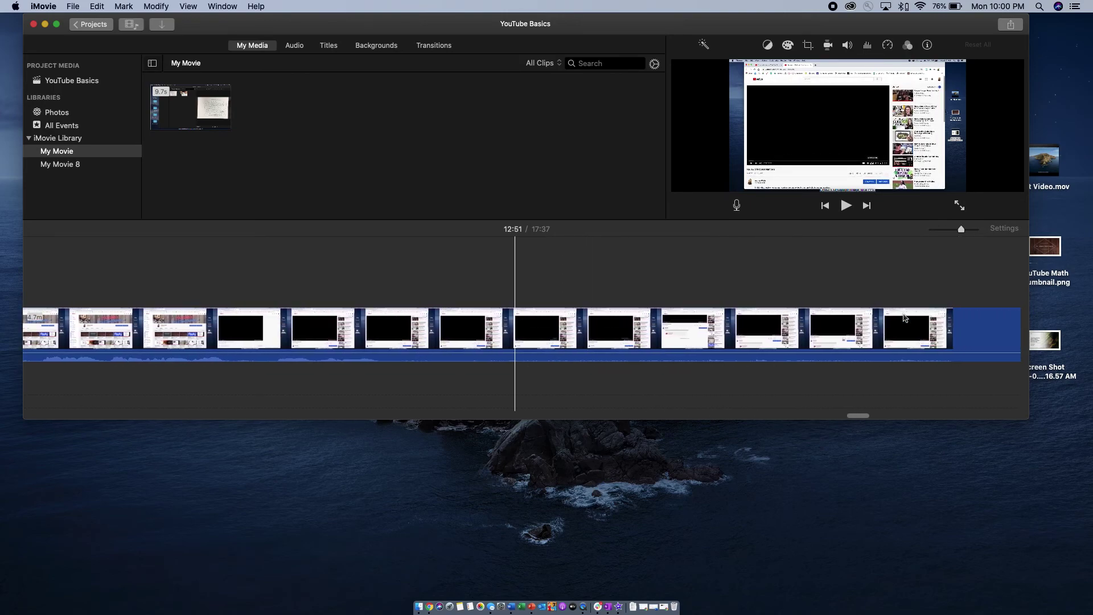
pyautogui.hscroll(6, 839, 311)
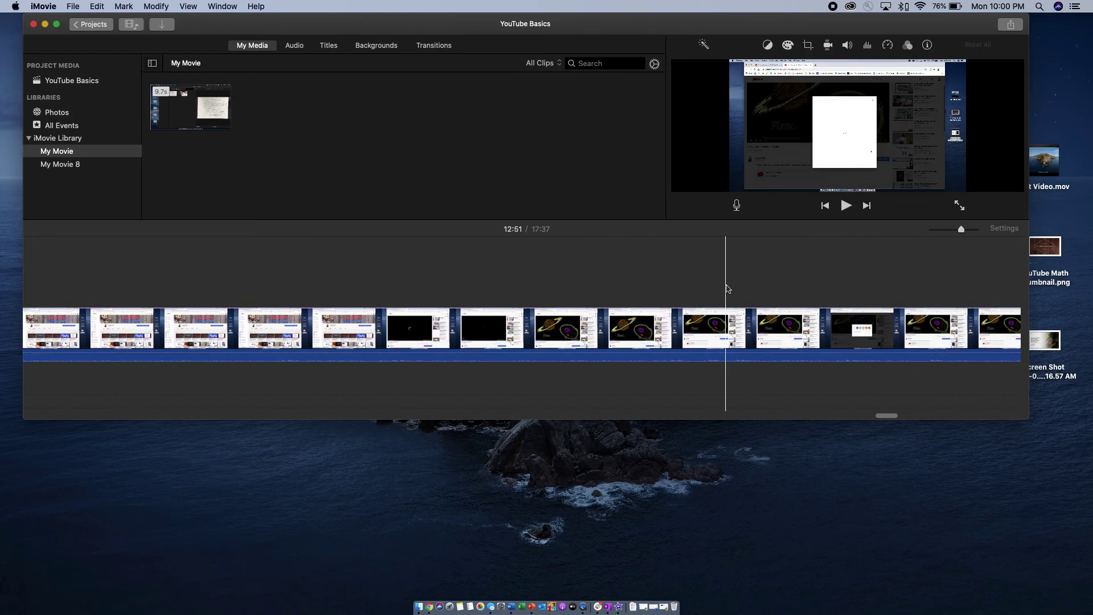
pyautogui.hscroll(3, 845, 291)
pyautogui.hscroll(6, 847, 285)
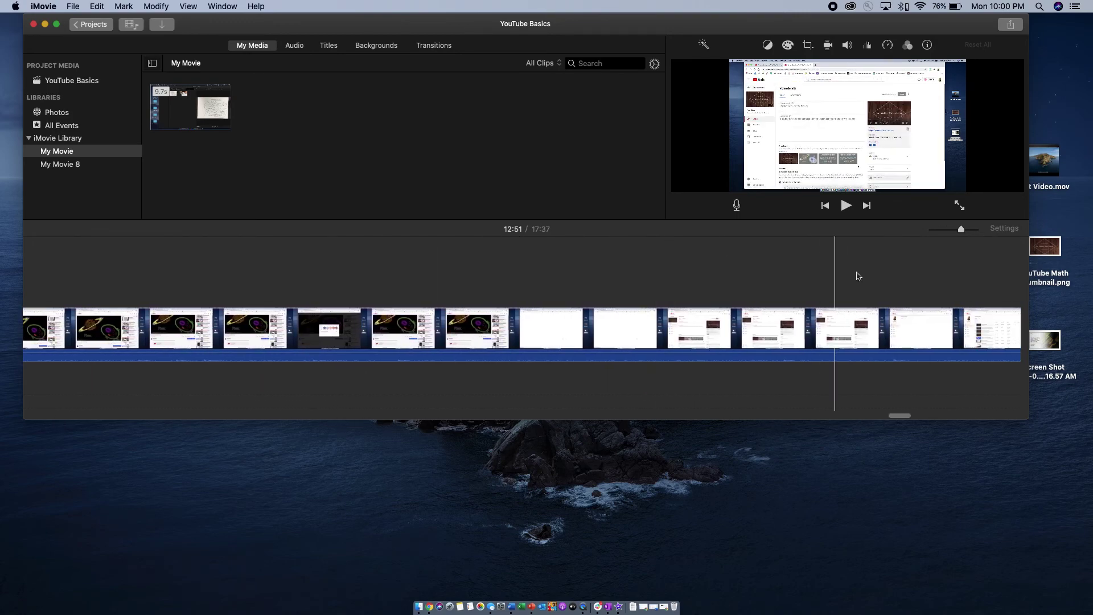
pyautogui.hscroll(4, 911, 285)
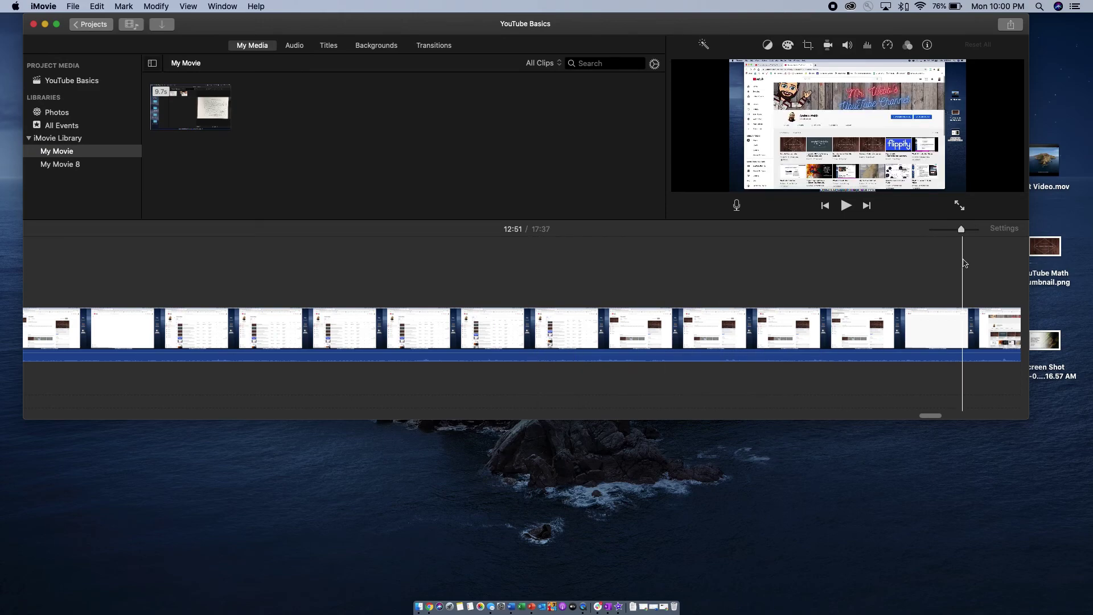
pyautogui.hscroll(5, 965, 263)
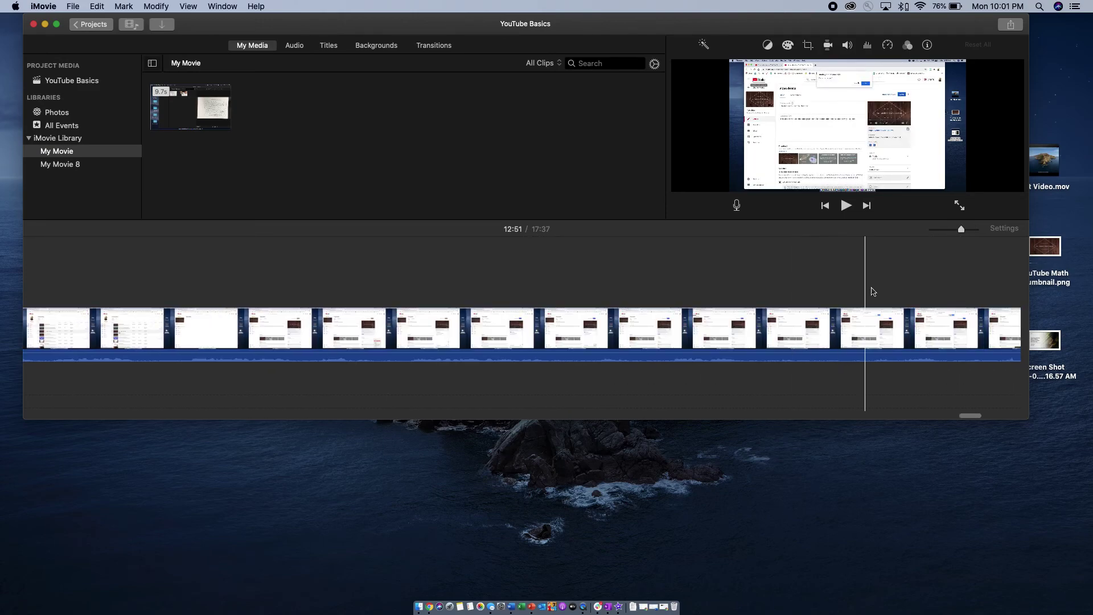
pyautogui.hscroll(3, 684, 327)
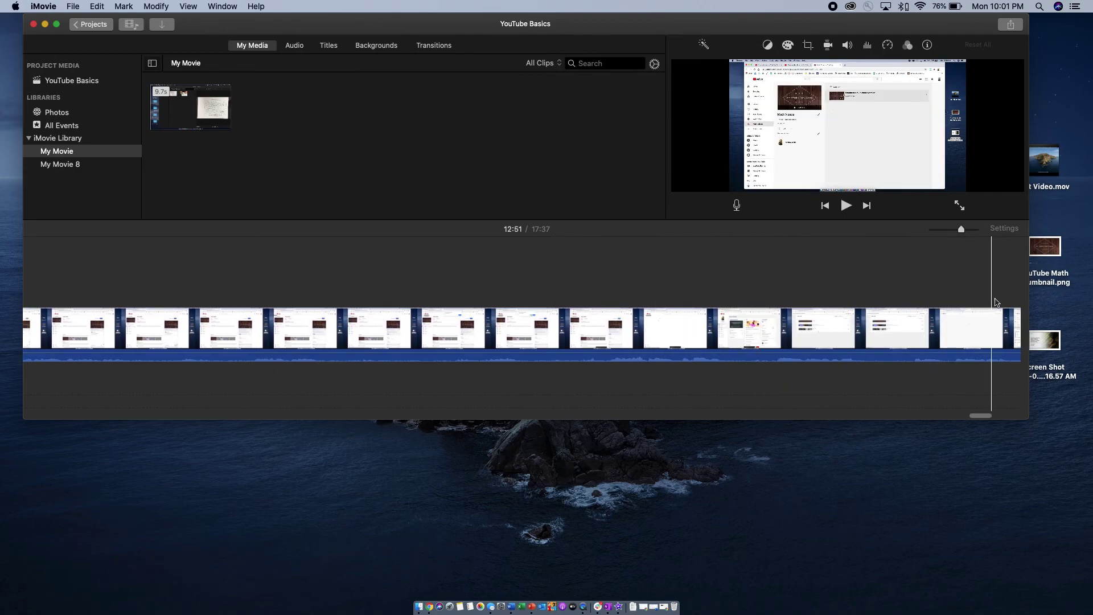
# - Go back to where the channel page reappears and split the clip at 16:21
pyautogui.hscroll(-2, 415, 278)
pyautogui.hscroll(-3, 408, 272)
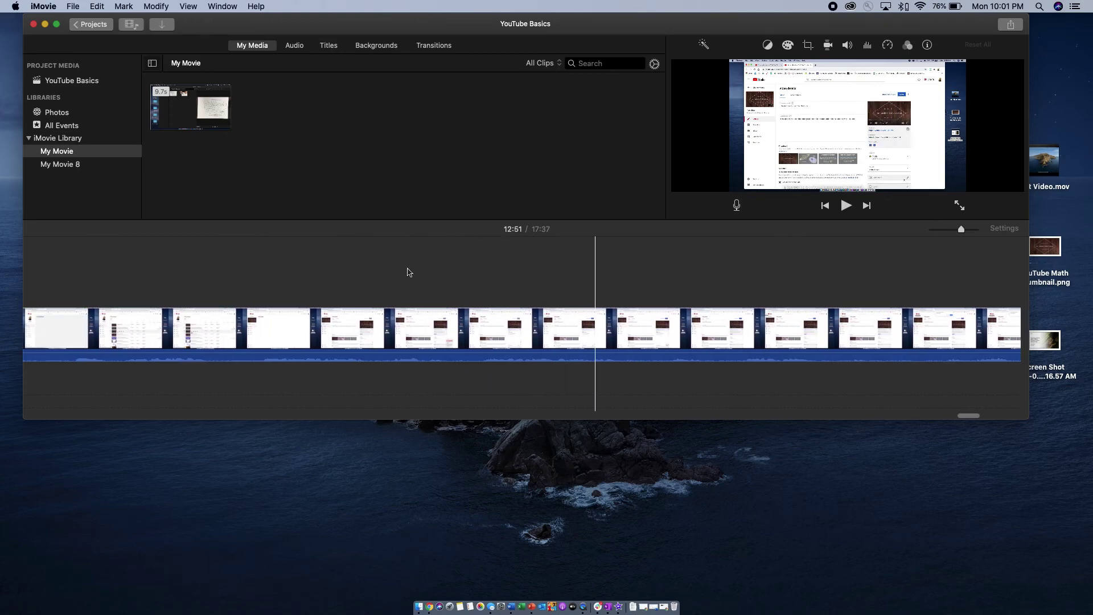
pyautogui.hscroll(-3, 312, 241)
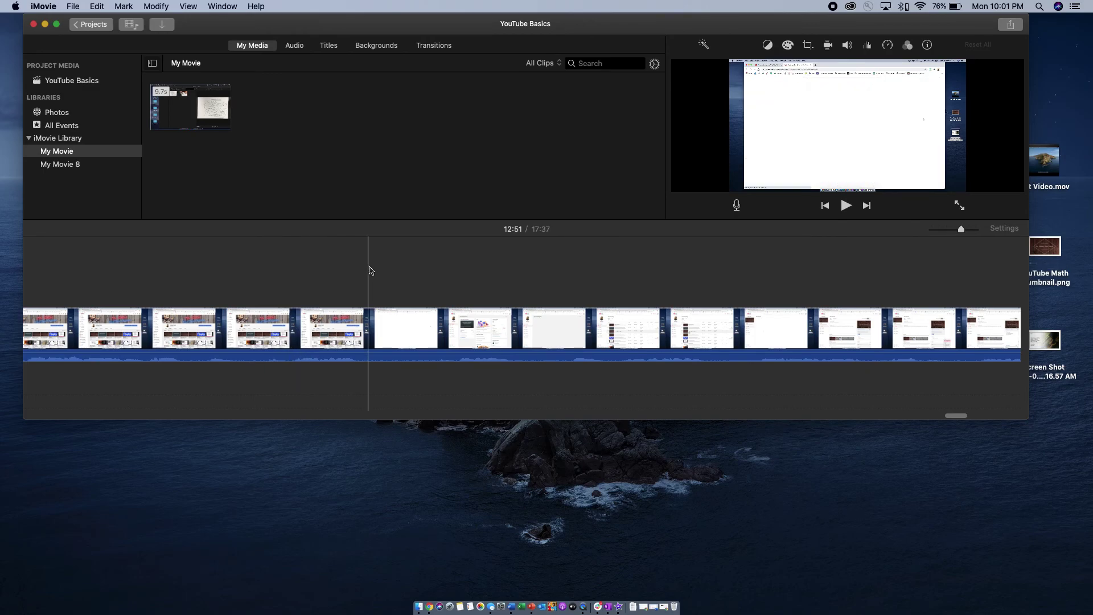
pyautogui.hscroll(-3, 244, 251)
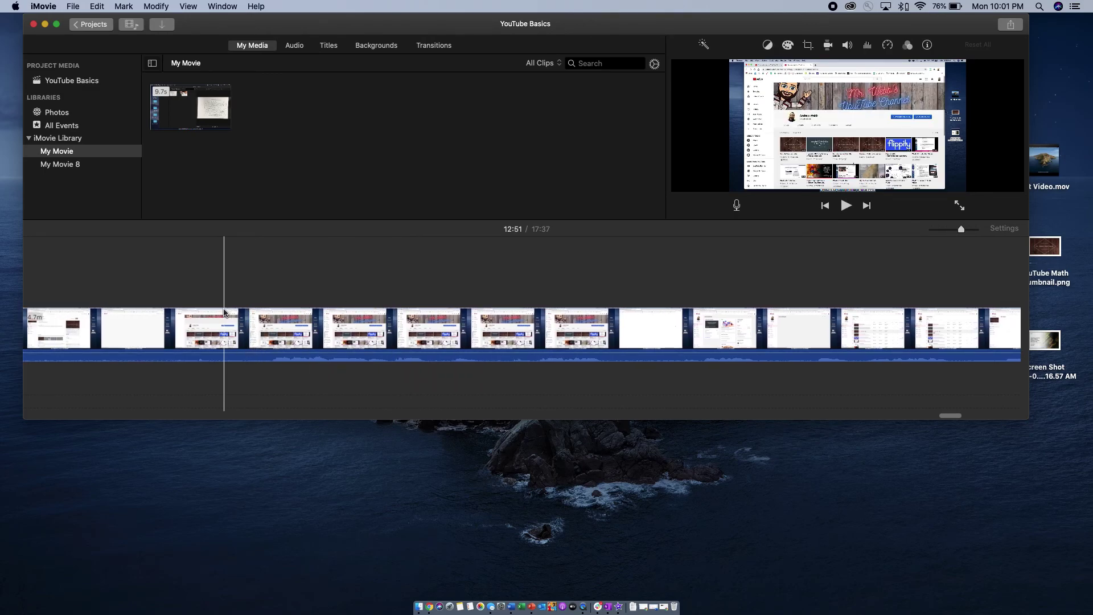
pyautogui.click(227, 327)
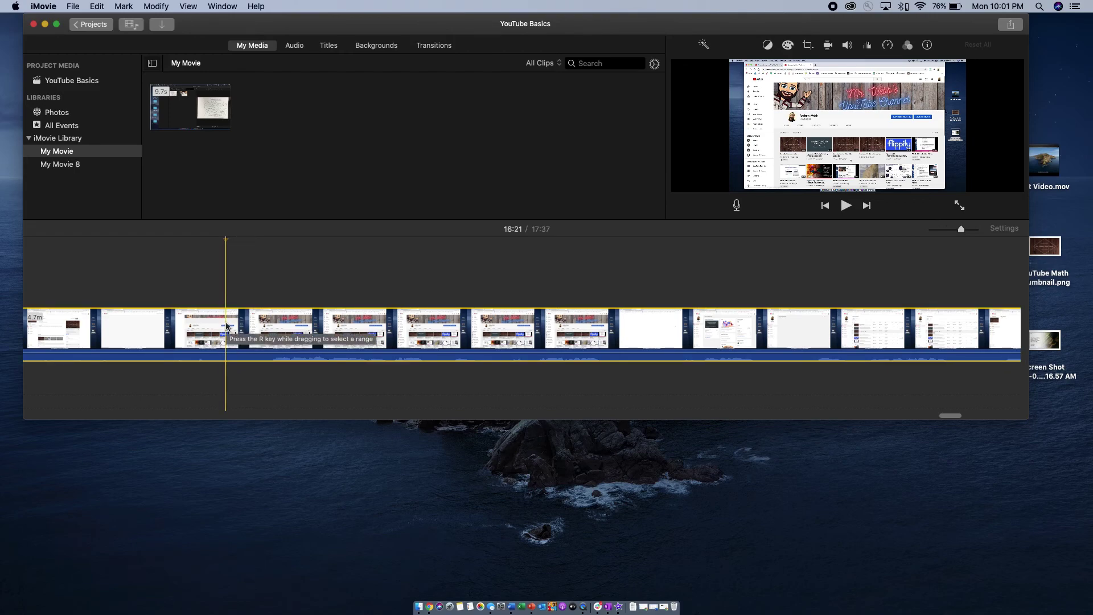
pyautogui.press('super+b')
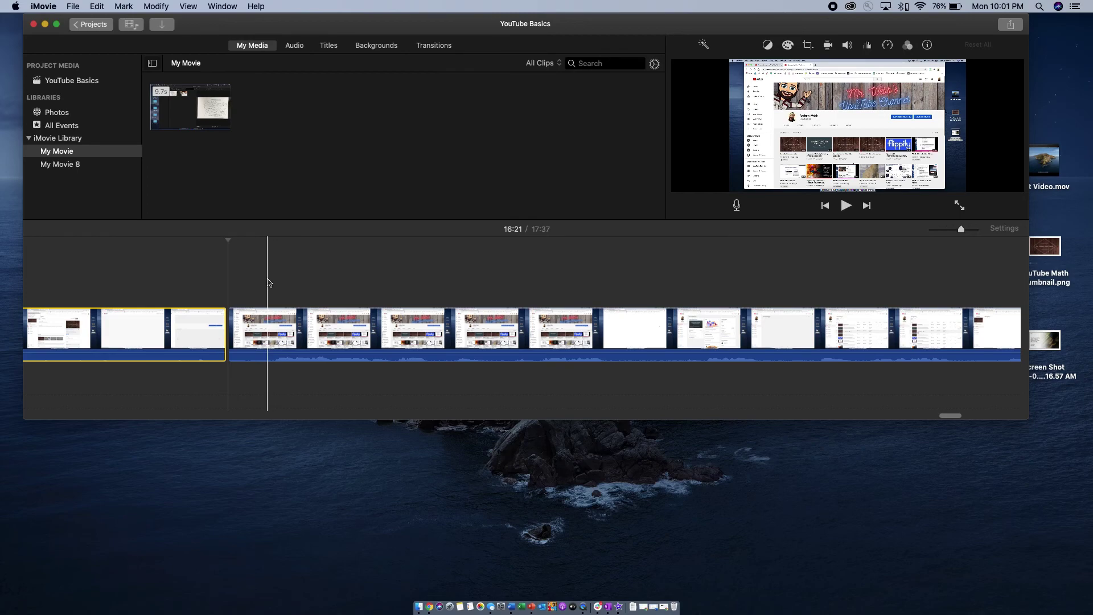
# - Play the recording from the 16:21 split and review the section before it
pyautogui.press('space')
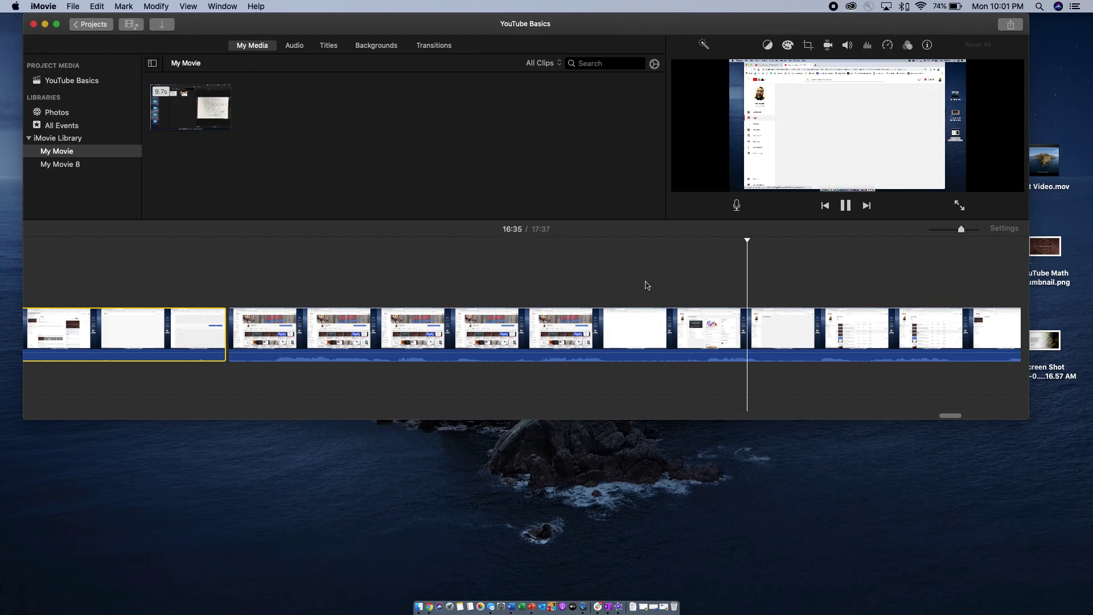
pyautogui.press('space')
pyautogui.hscroll(-10, 313, 326)
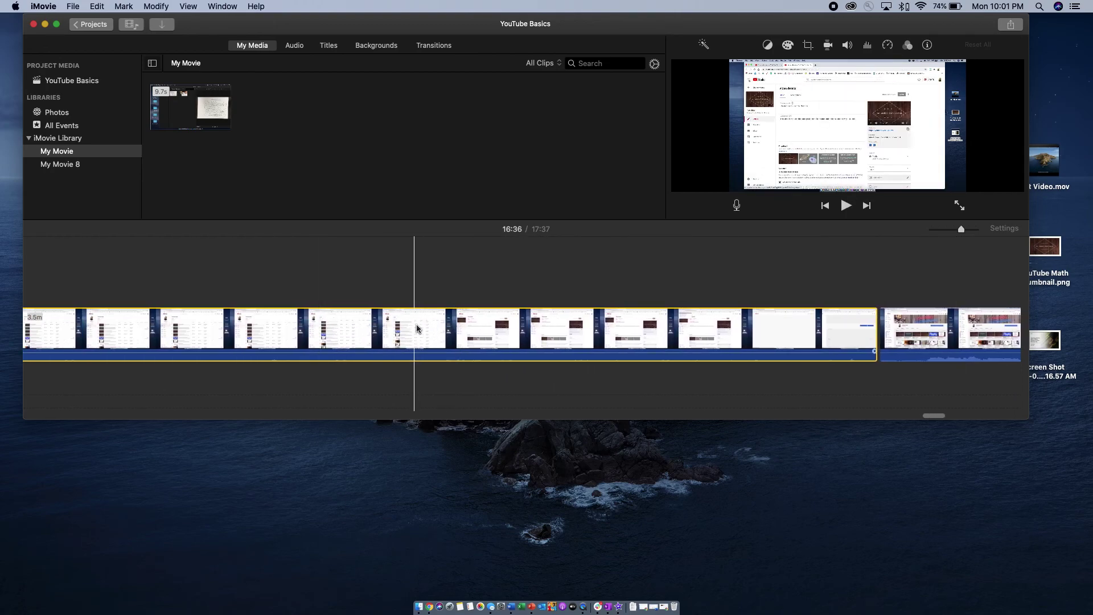
pyautogui.click(424, 252)
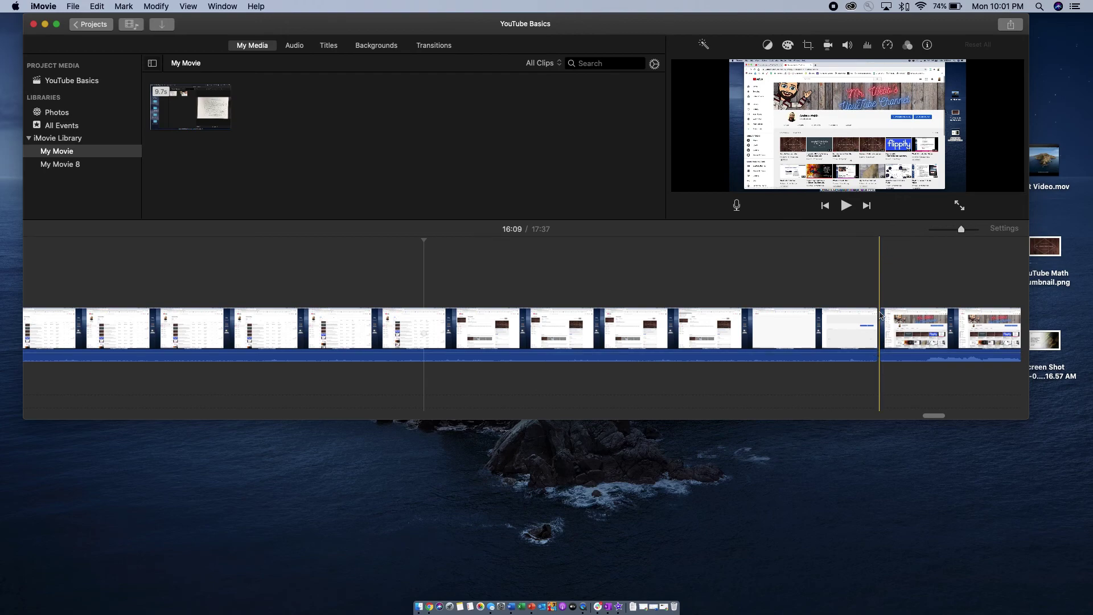
pyautogui.hscroll(-10, 395, 342)
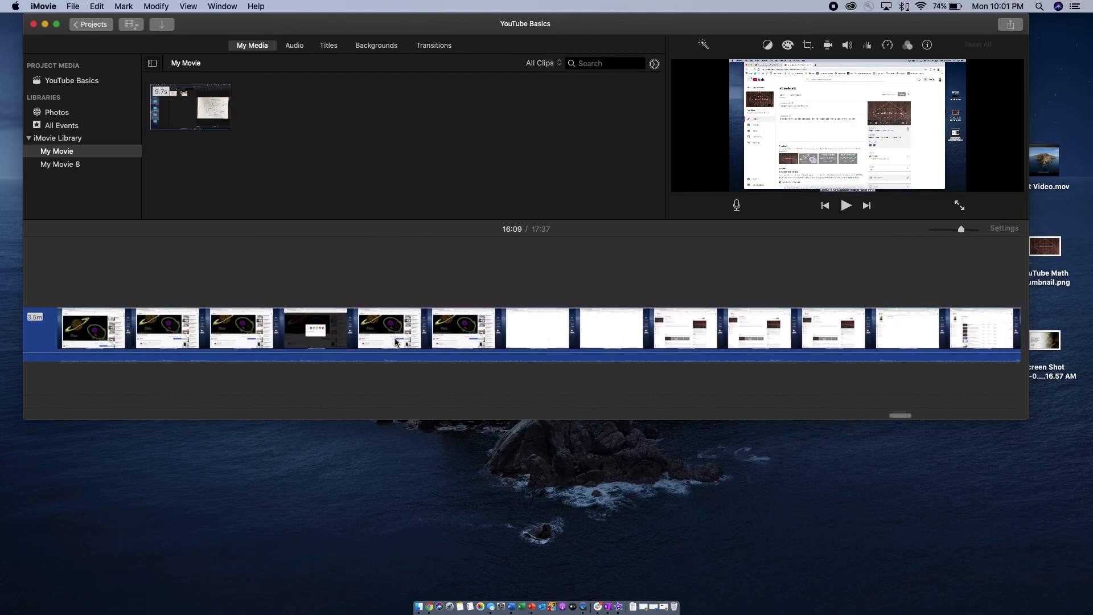
# - Reduce the timeline scale until all three clips fit and delete the middle clip between the 12:51 and 16:21 splits
pyautogui.moveTo(961, 228); pyautogui.dragTo(941, 230)
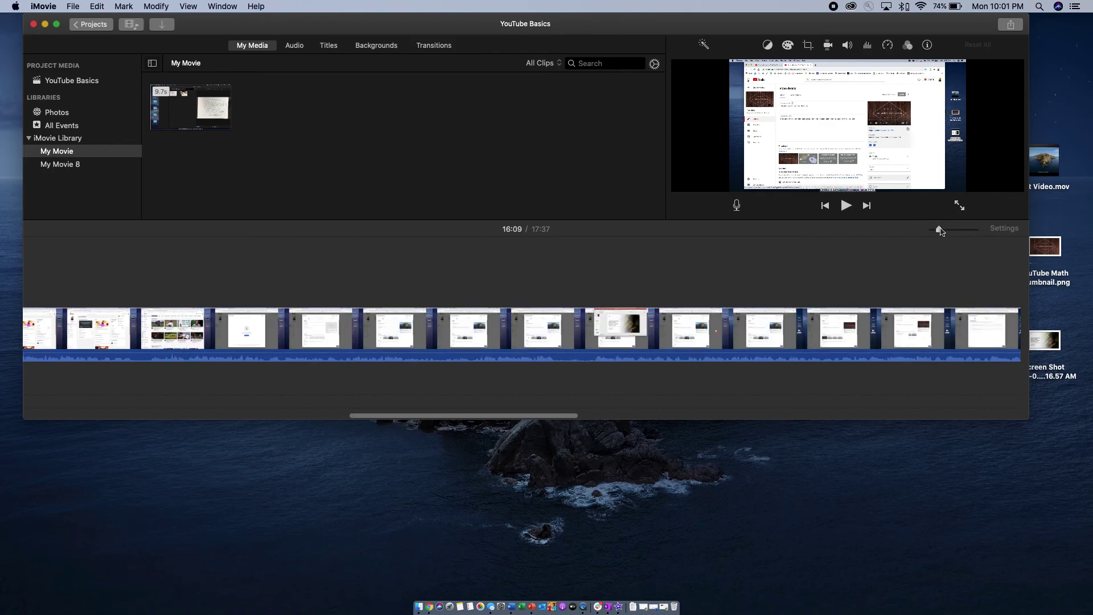
pyautogui.hscroll(5, 559, 330)
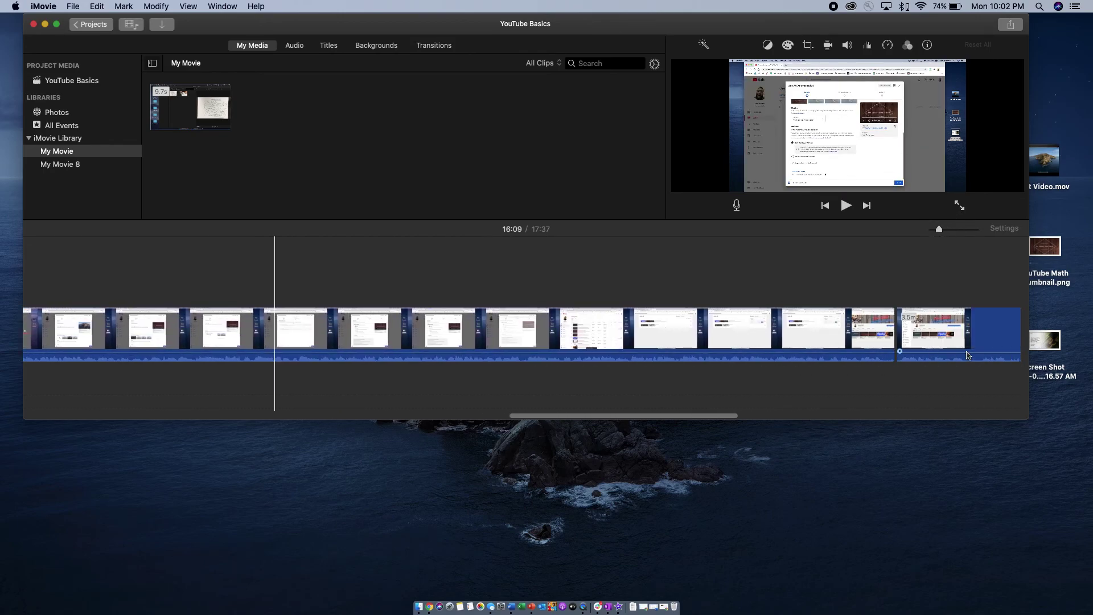
pyautogui.hscroll(5, 938, 236)
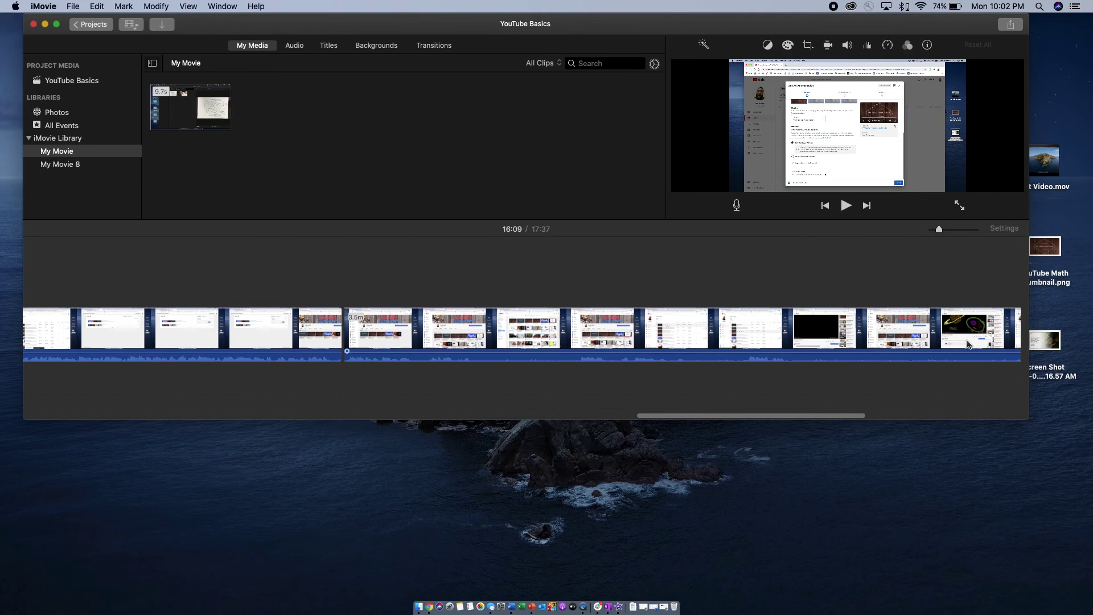
pyautogui.moveTo(937, 231); pyautogui.dragTo(932, 230)
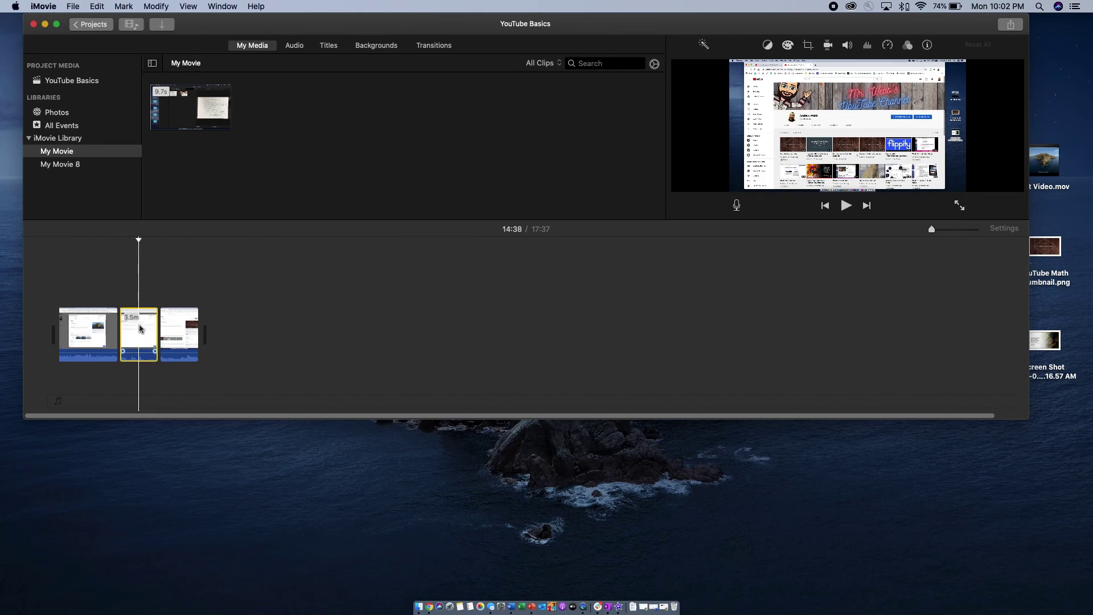
pyautogui.press('Delete')
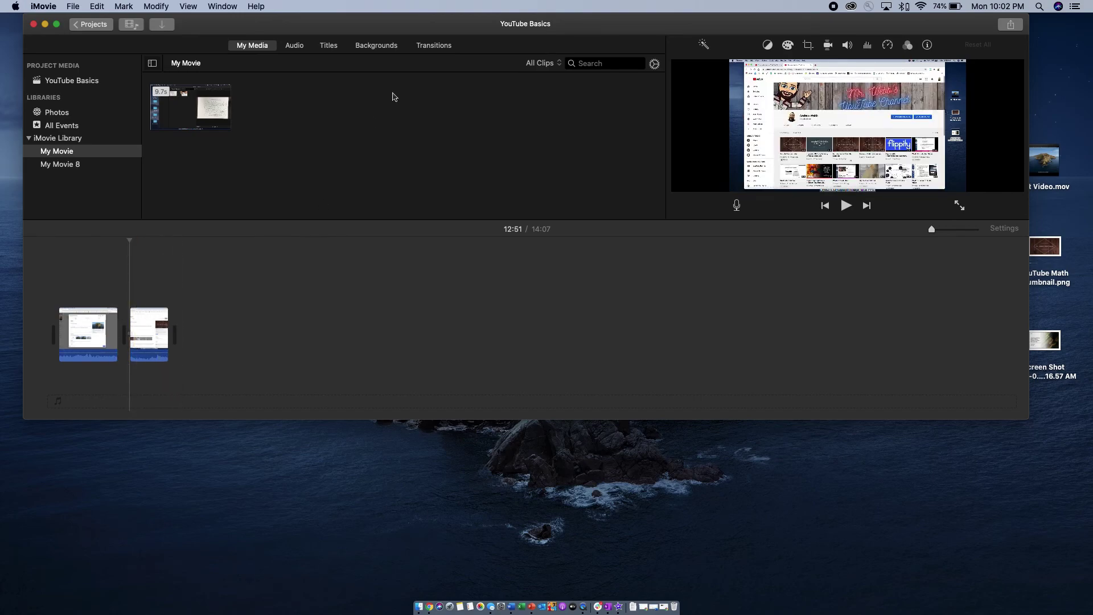
# - Add a Cross Dissolve transition between the two remaining clips and play back the join in an enlarged timeline
pyautogui.click(430, 46)
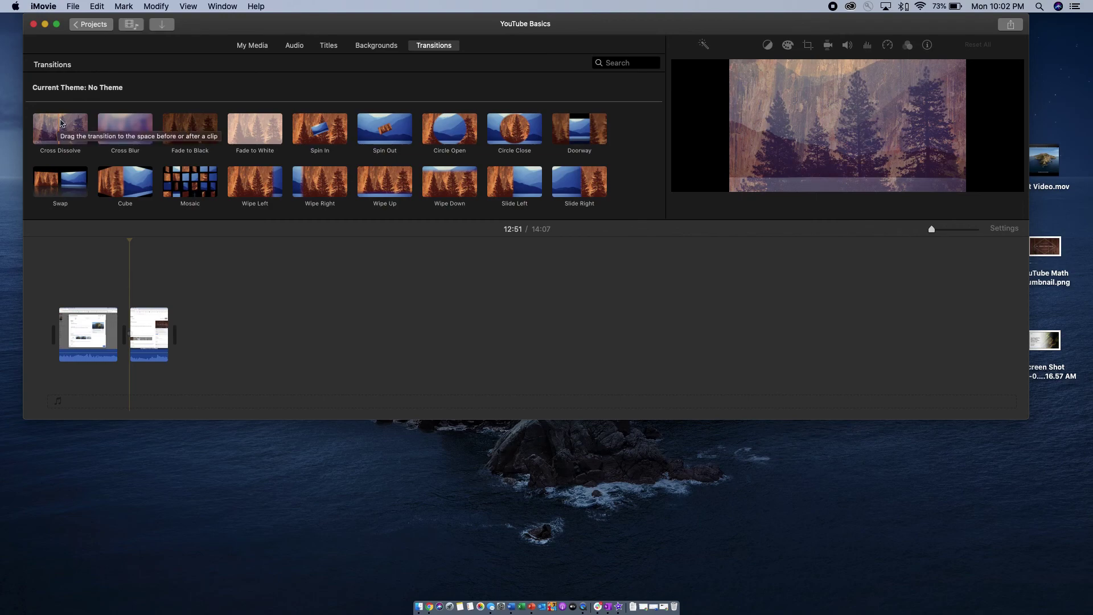
pyautogui.moveTo(57, 123); pyautogui.dragTo(124, 336)
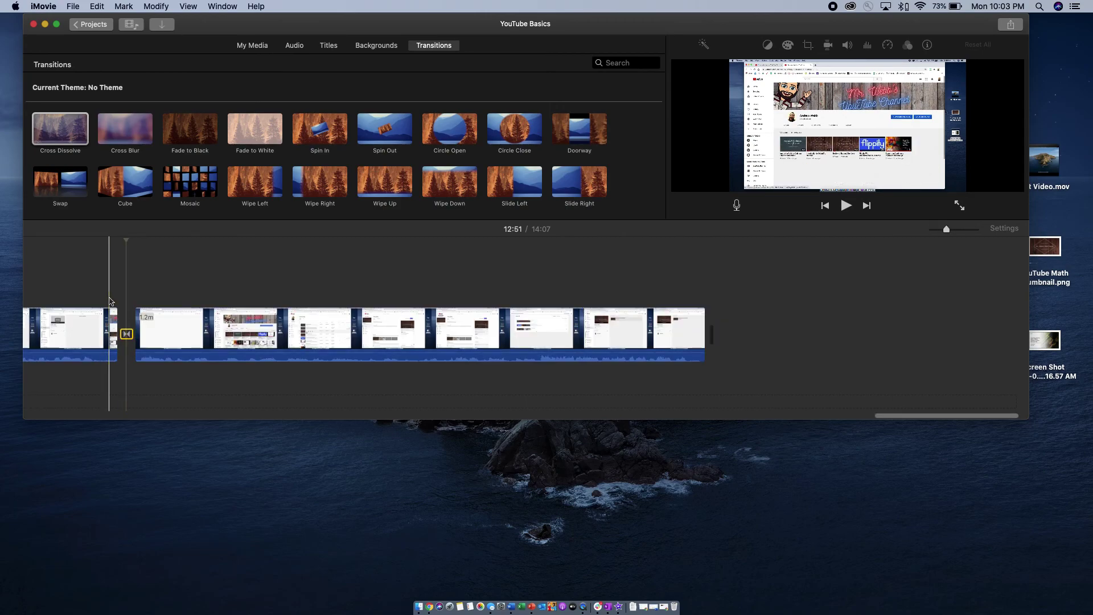
pyautogui.hscroll(-5, 104, 296)
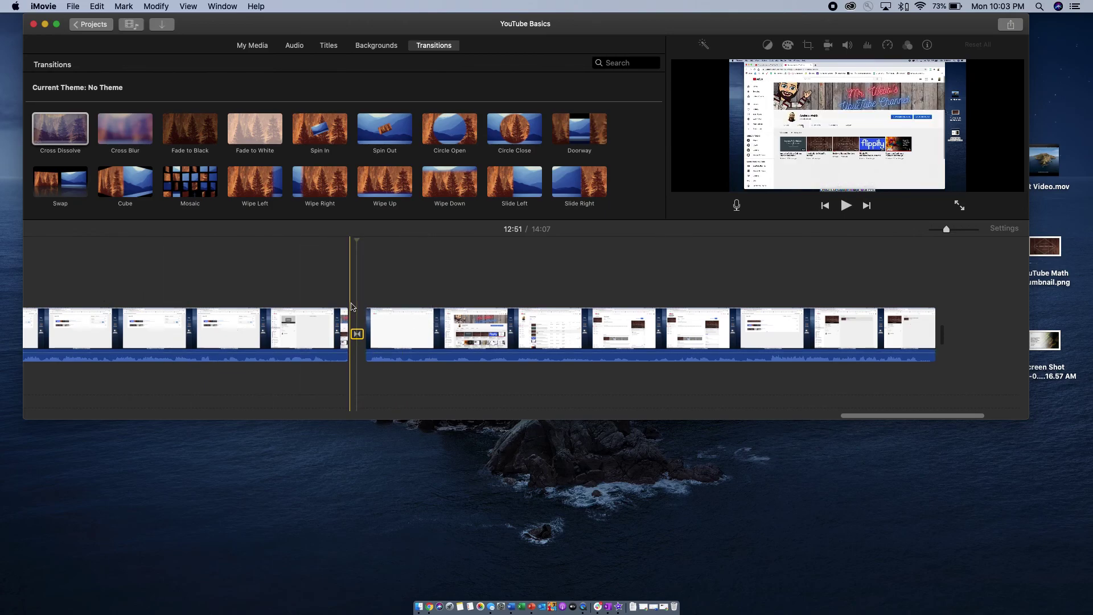
pyautogui.press('super+equal')
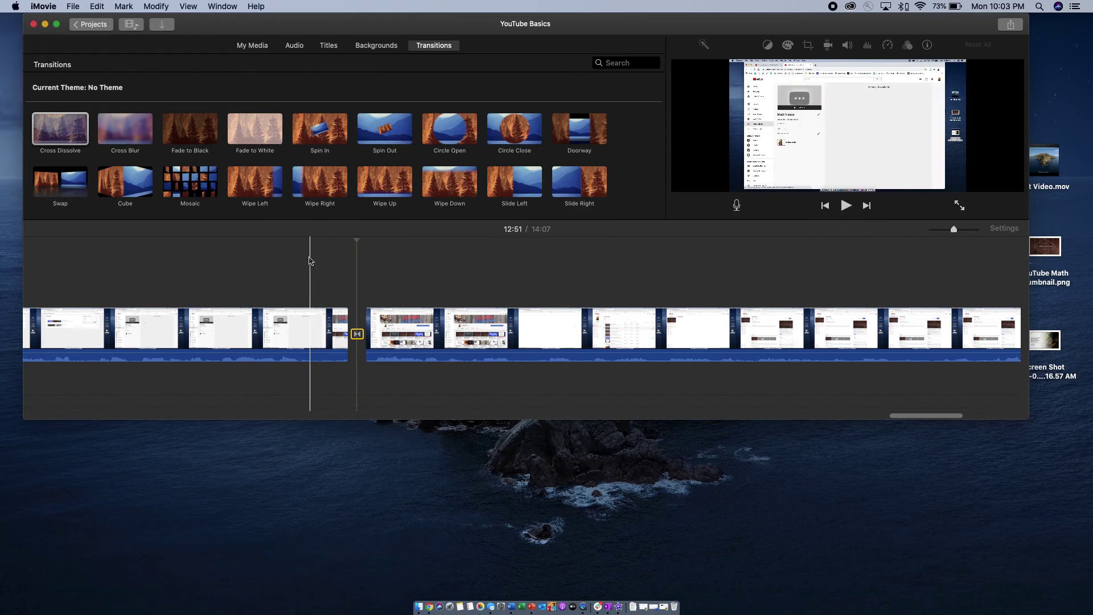
pyautogui.click(240, 271)
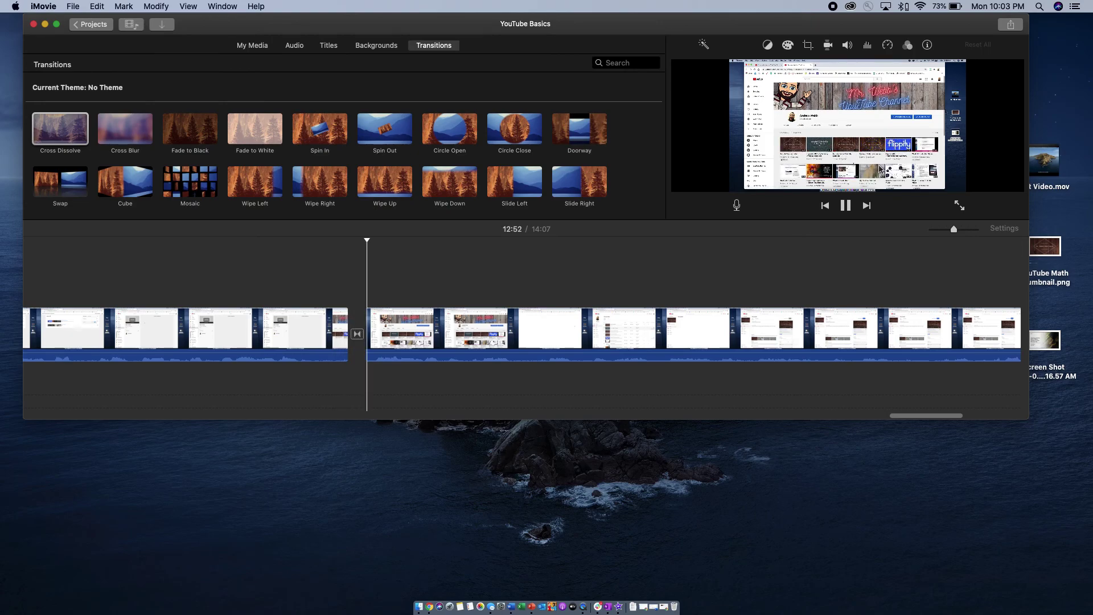
# - Add a Fade to Black transition at the end of the last clip and play back the ending
pyautogui.press('space')
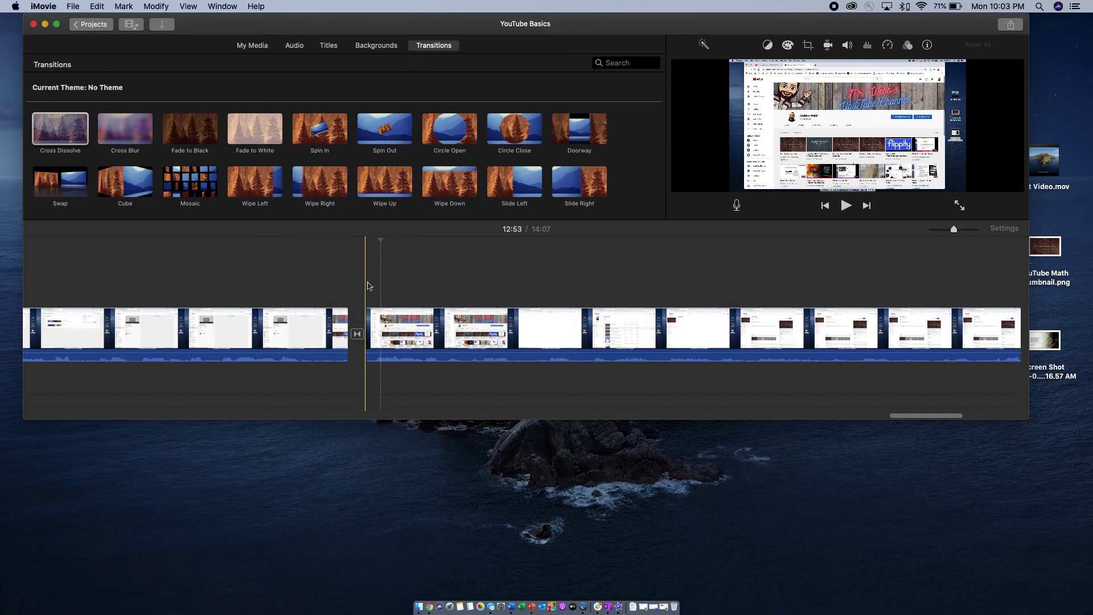
pyautogui.hscroll(10, 582, 300)
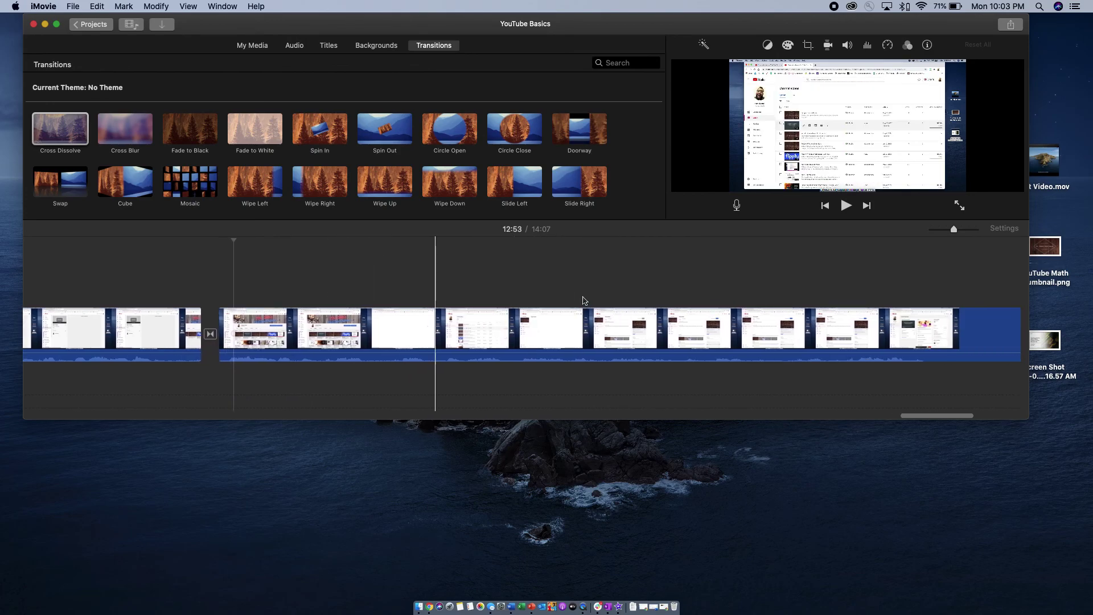
pyautogui.hscroll(3, 583, 300)
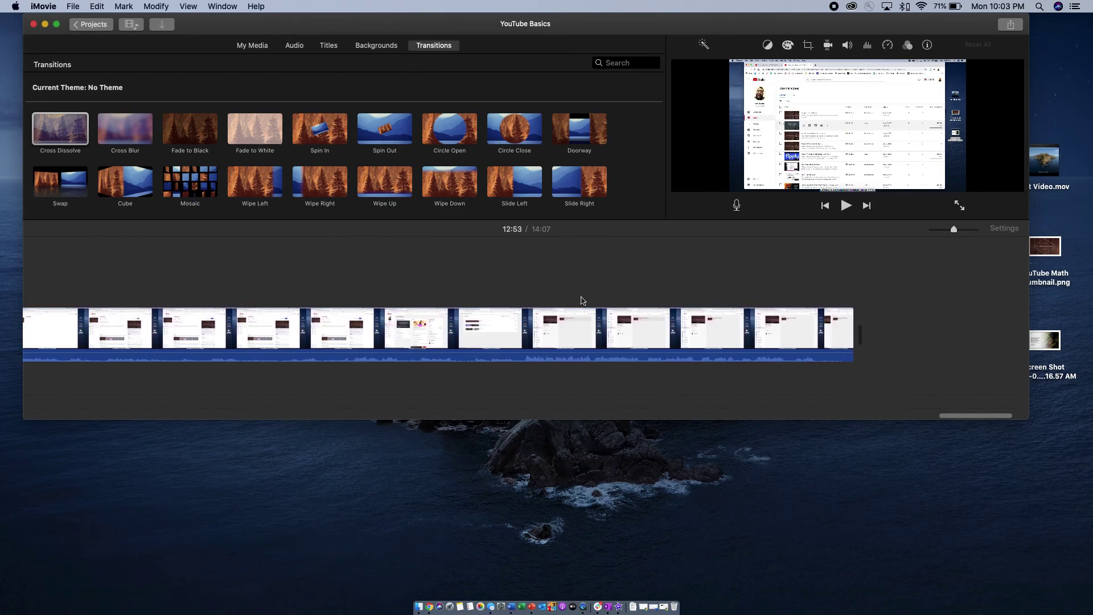
pyautogui.moveTo(189, 127)
pyautogui.mouseDown()
pyautogui.moveTo(445, 165)
pyautogui.moveTo(843, 298)
pyautogui.moveTo(885, 336)
pyautogui.mouseUp()
pyautogui.press('space')
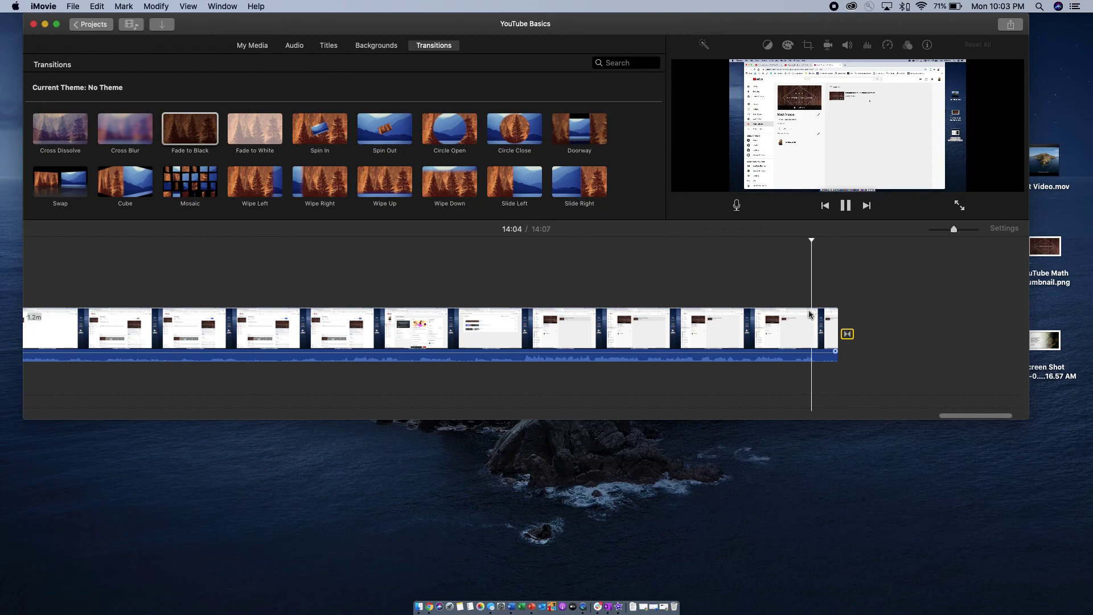
pyautogui.press('space')
pyautogui.click(782, 290)
pyautogui.press('space')
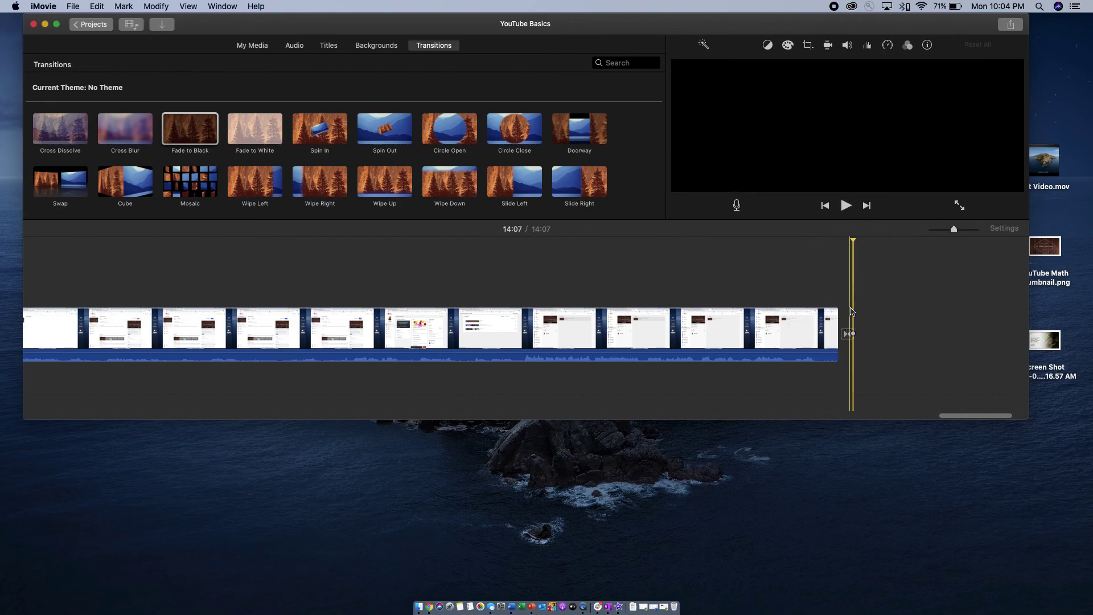
# - Trim the end of the last clip so the project runs 14:06, and play back the ending again
pyautogui.moveTo(835, 319)
pyautogui.mouseDown()
pyautogui.moveTo(826, 319)
pyautogui.moveTo(839, 319)
pyautogui.mouseUp()
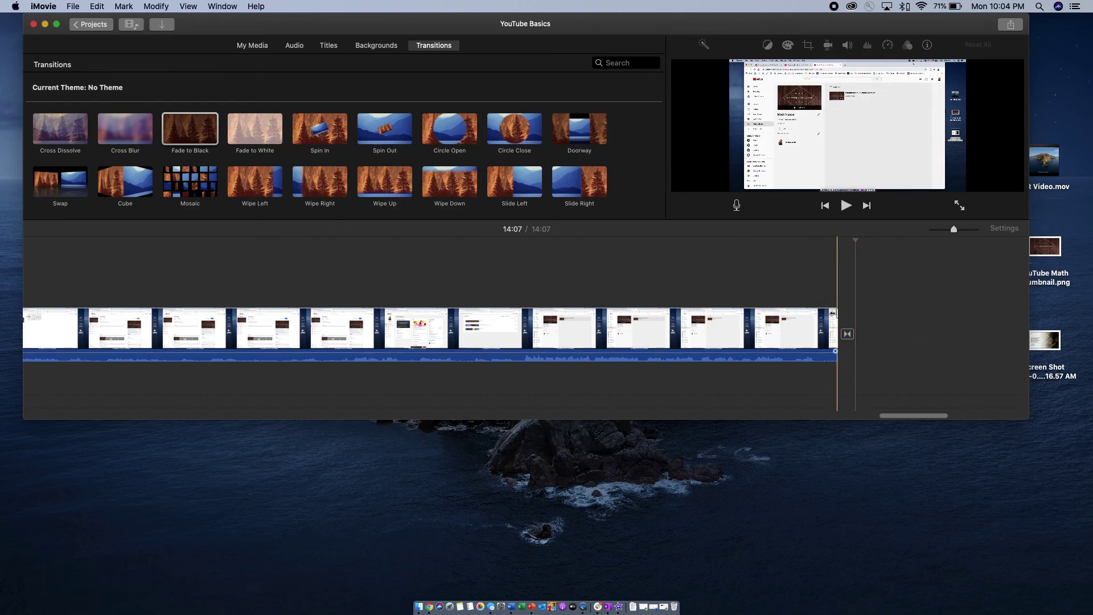
pyautogui.moveTo(832, 313); pyautogui.dragTo(824, 314)
pyautogui.click(805, 292)
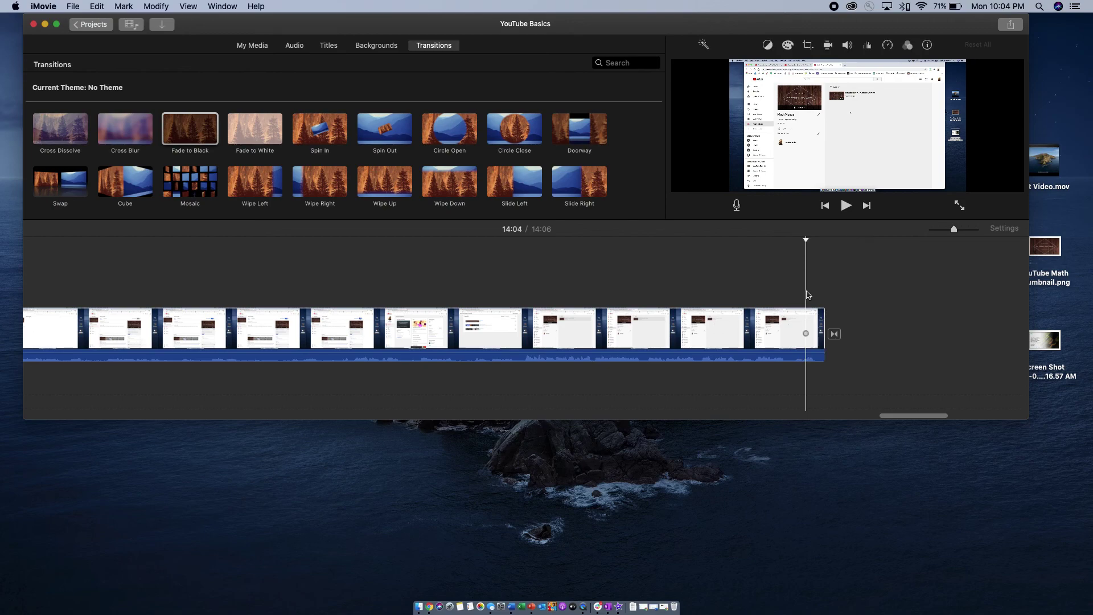
pyautogui.click(780, 283)
pyautogui.press('space')
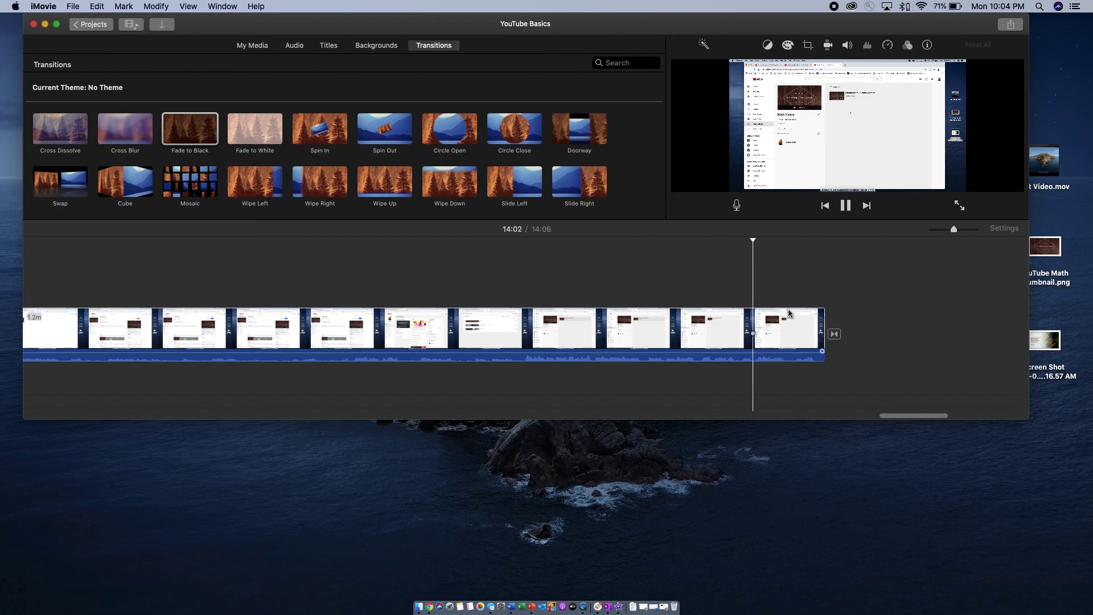
pyautogui.click(764, 288)
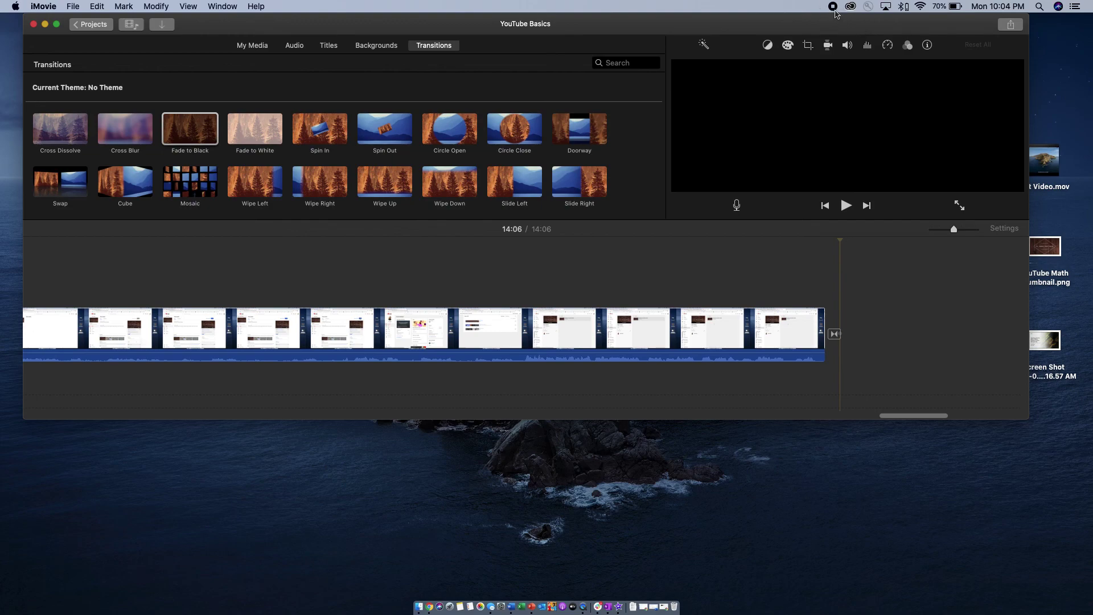
# - Add a Fade to Black transition before the first clip and play back the opening to 00:04
pyautogui.hscroll(-8, 378, 295)
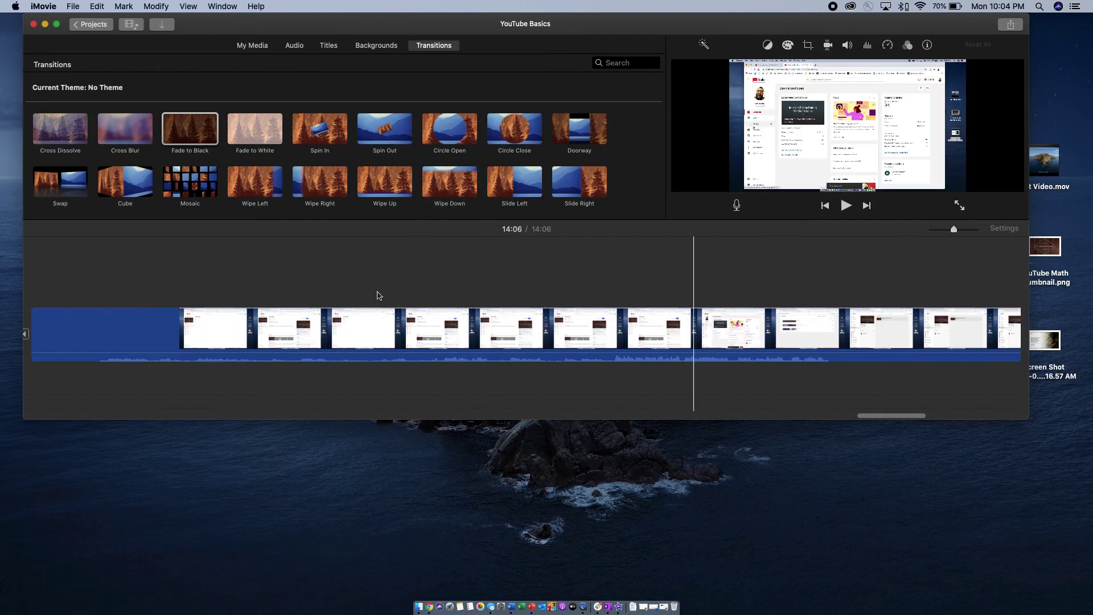
pyautogui.hscroll(-15, 378, 296)
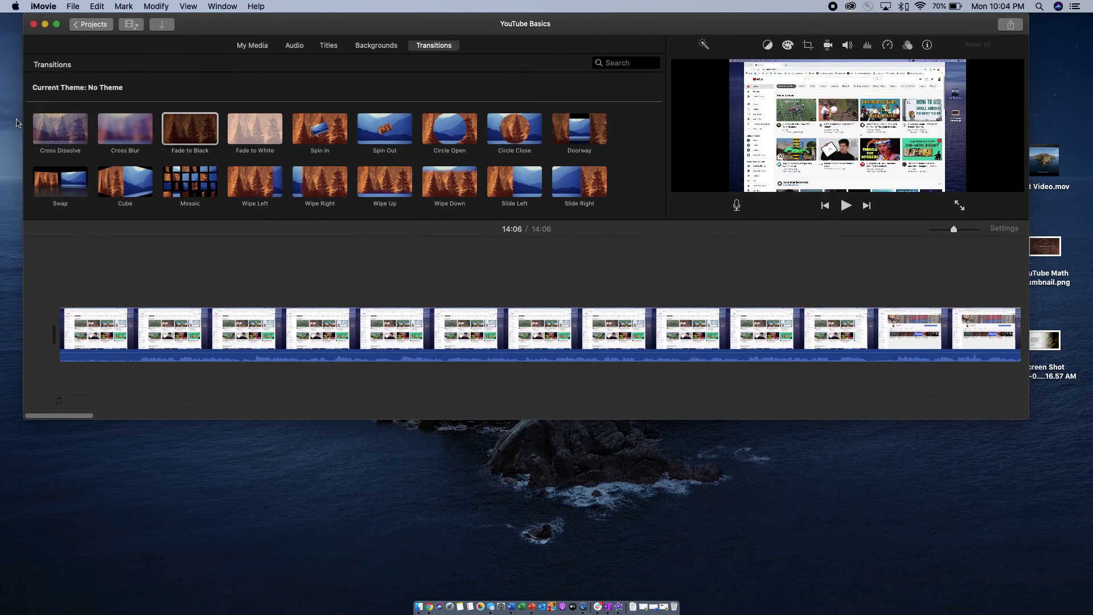
pyautogui.moveTo(210, 128); pyautogui.dragTo(57, 336)
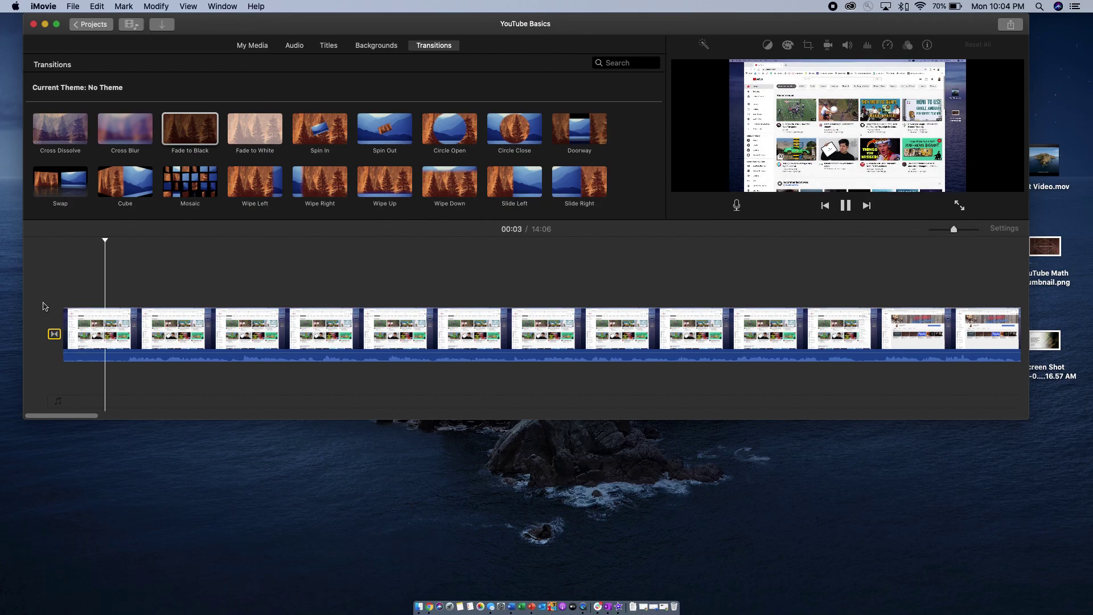
pyautogui.press('space')
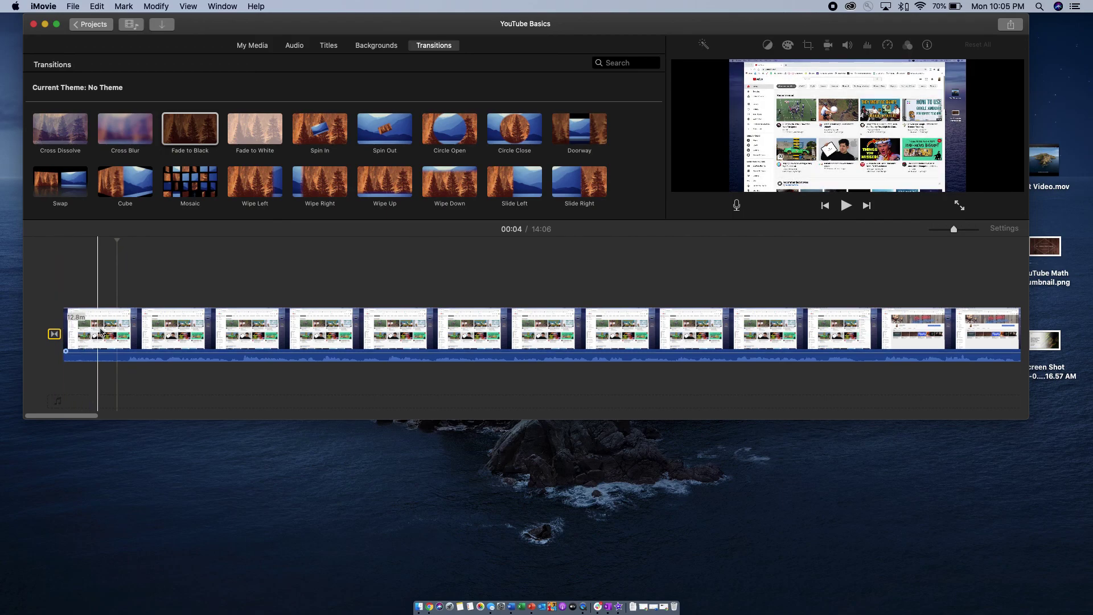
# - Try splitting the first clip at 00:04 and undo the split
pyautogui.click(120, 337)
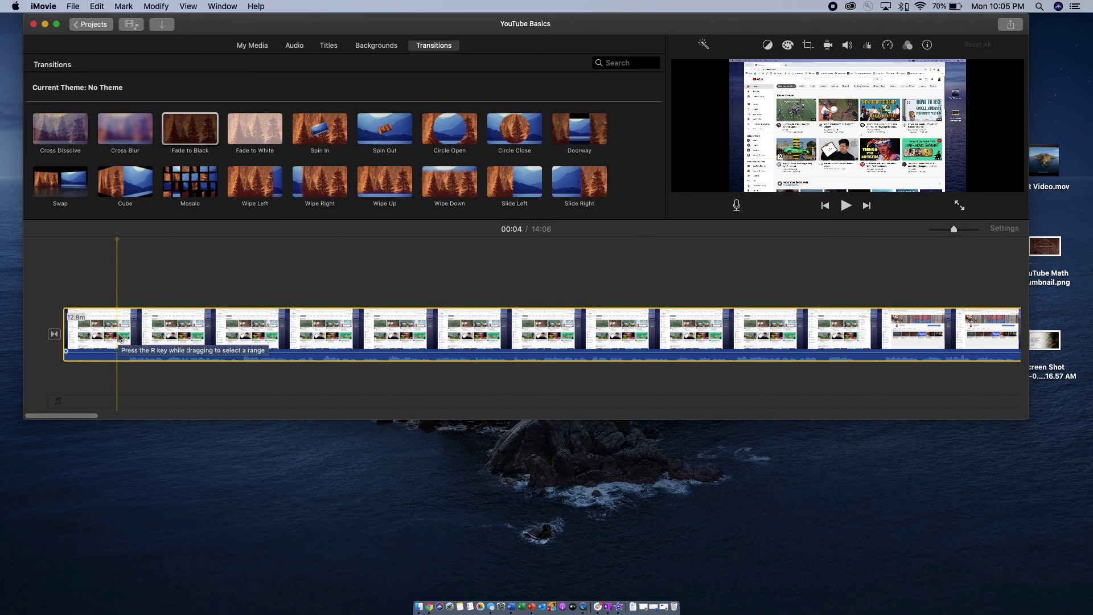
pyautogui.press('super+b')
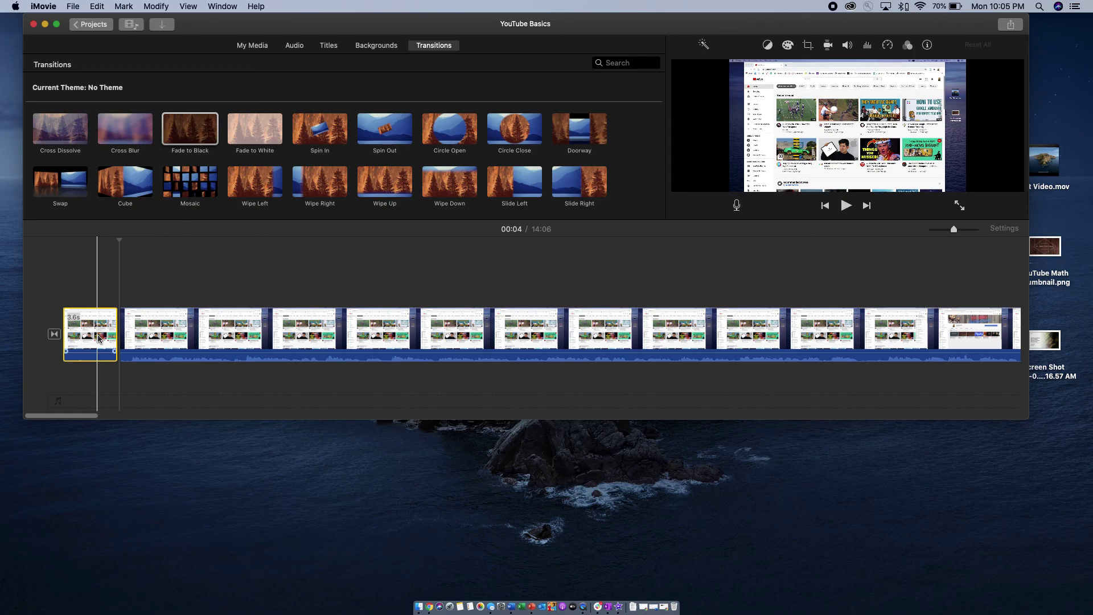
pyautogui.press('super+z')
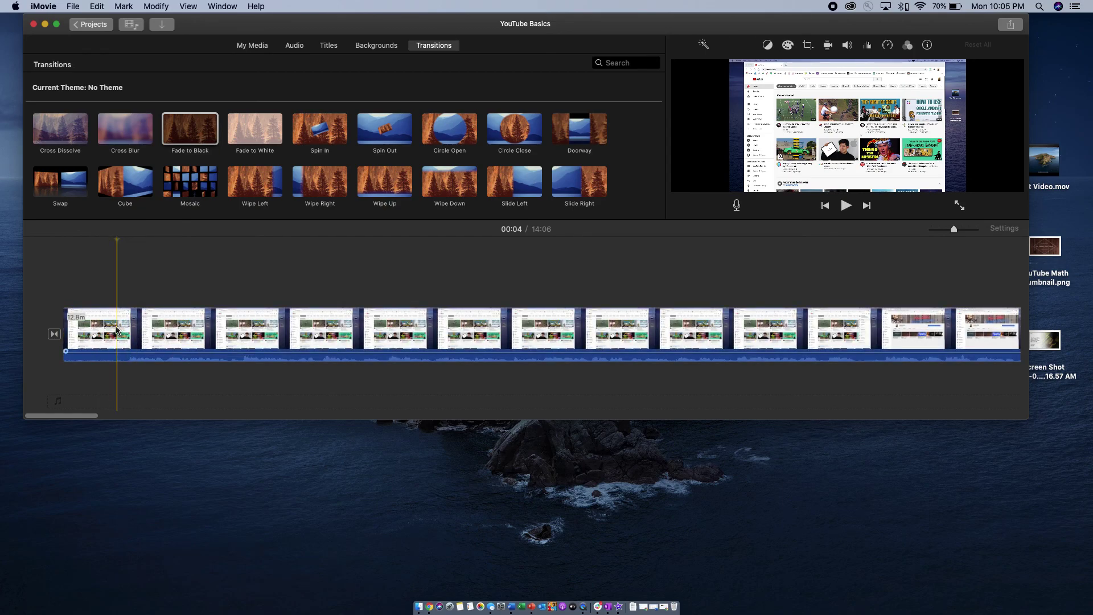
# - Split the first clip at 00:04, delete the short piece before the split and play back the new opening
pyautogui.rightClick(116, 329)
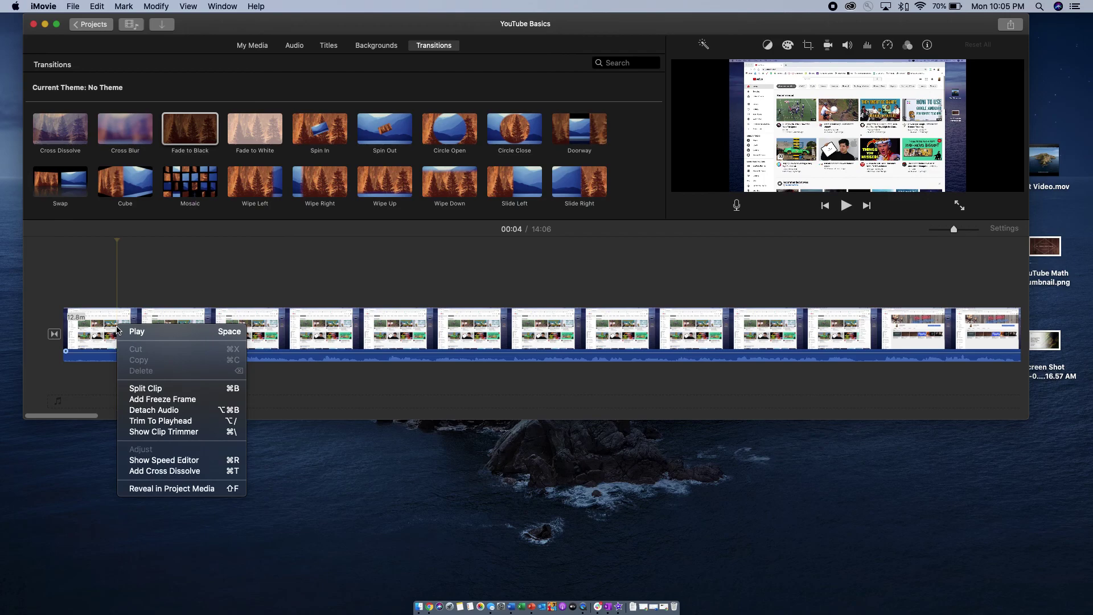
pyautogui.click(154, 392)
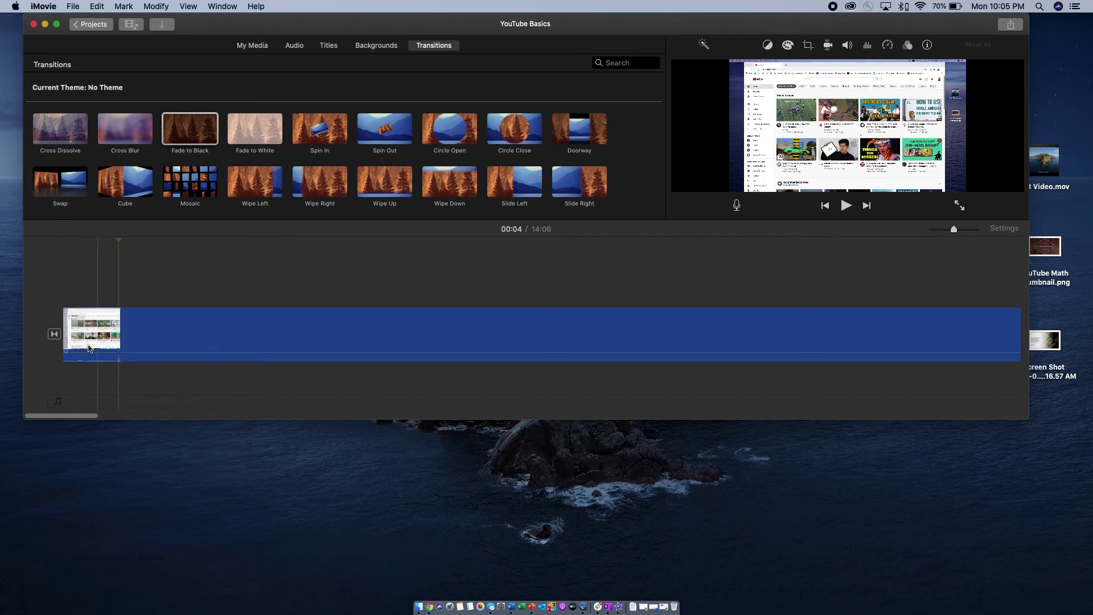
pyautogui.press('Delete')
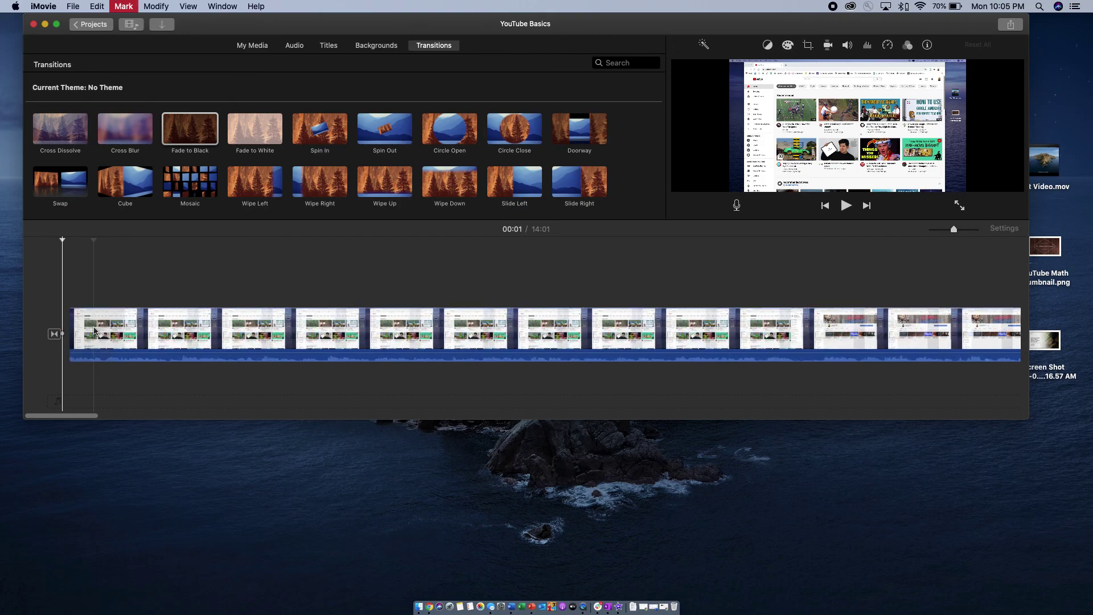
pyautogui.press('space')
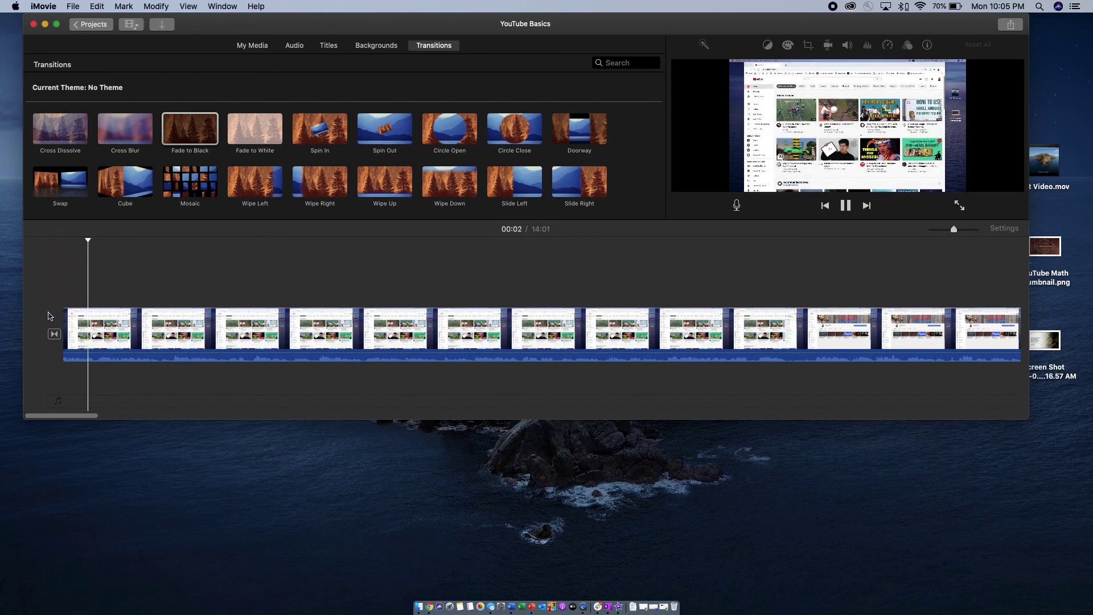
pyautogui.press('space')
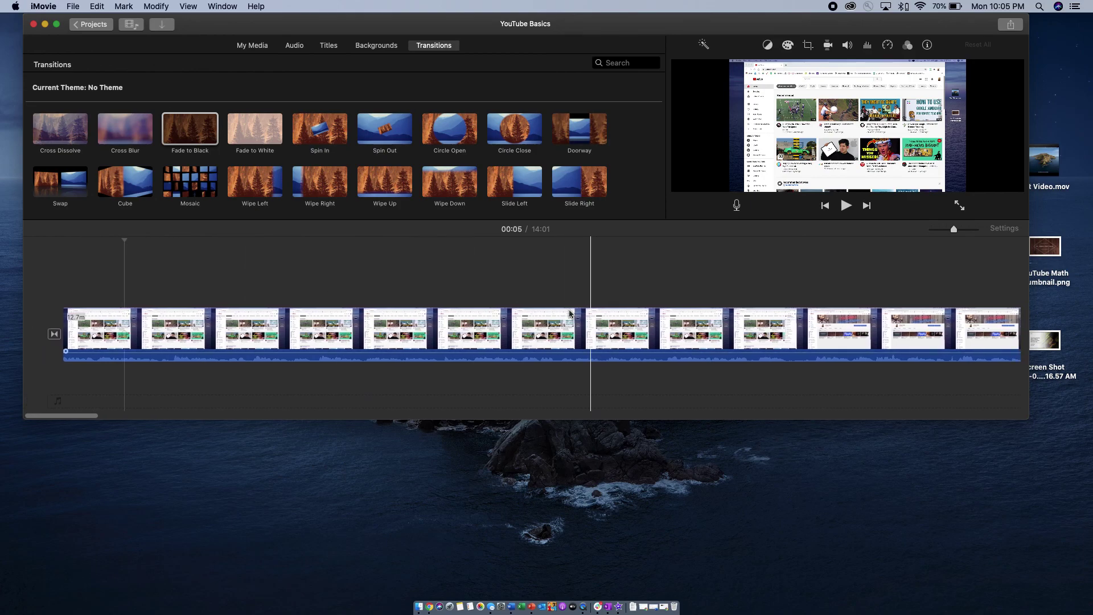
# - Show the available title styles
pyautogui.click(333, 49)
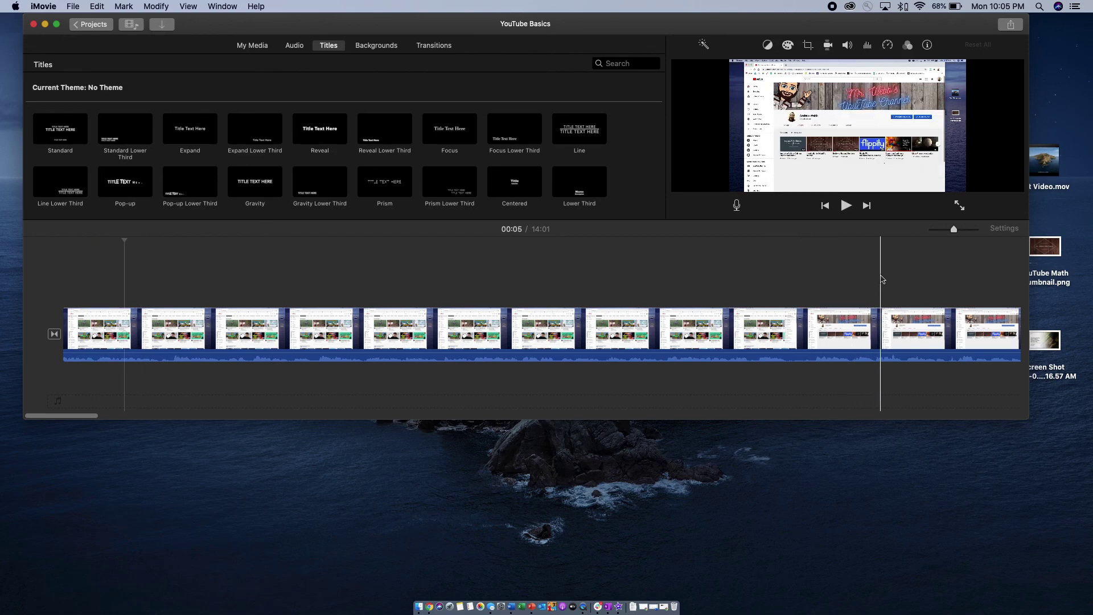
# - Start exporting the project as a file and clear its description
pyautogui.click(1011, 25)
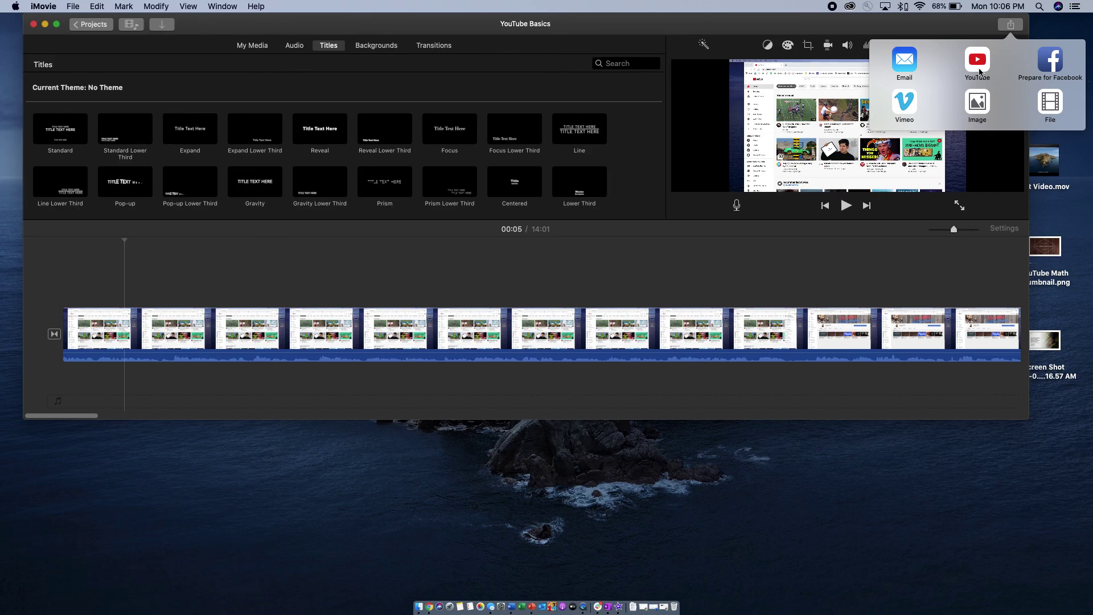
pyautogui.click(1049, 103)
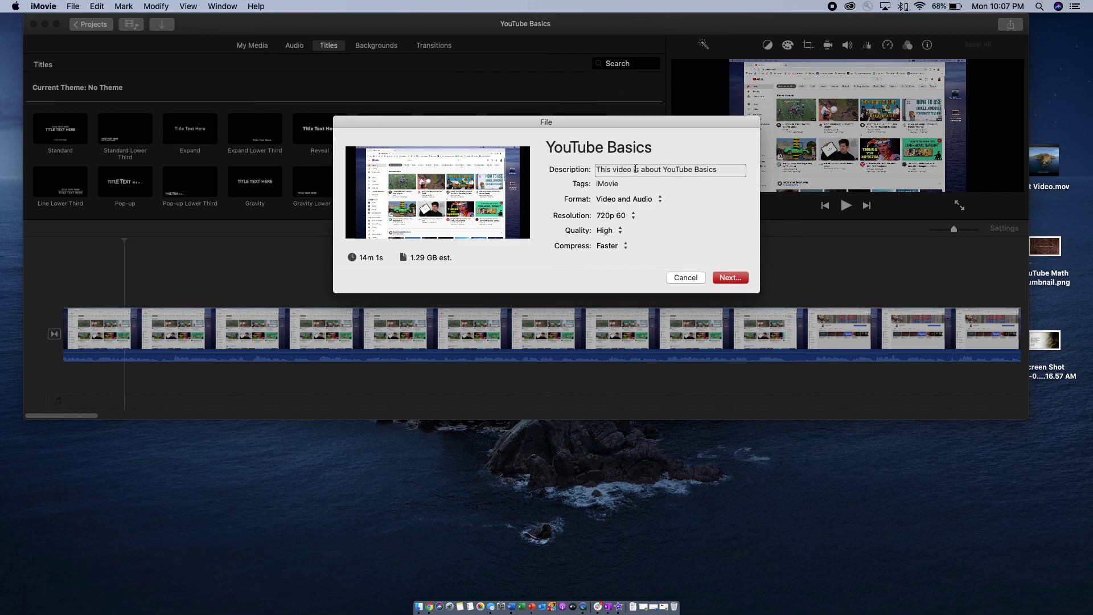
pyautogui.click(726, 171)
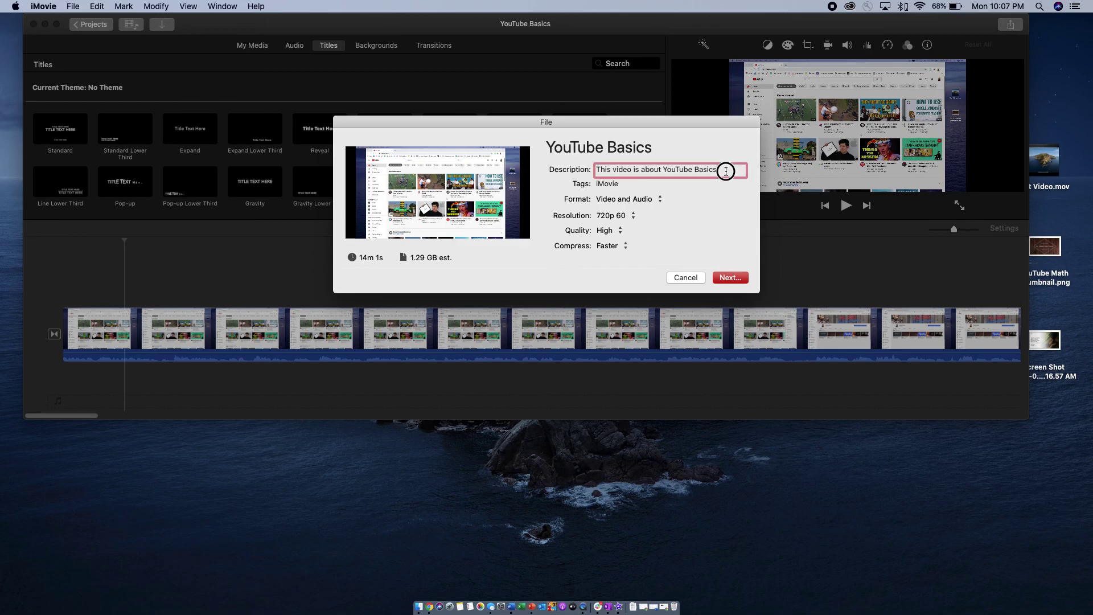
pyautogui.moveTo(726, 171); pyautogui.dragTo(538, 163)
pyautogui.press('BackSpace')
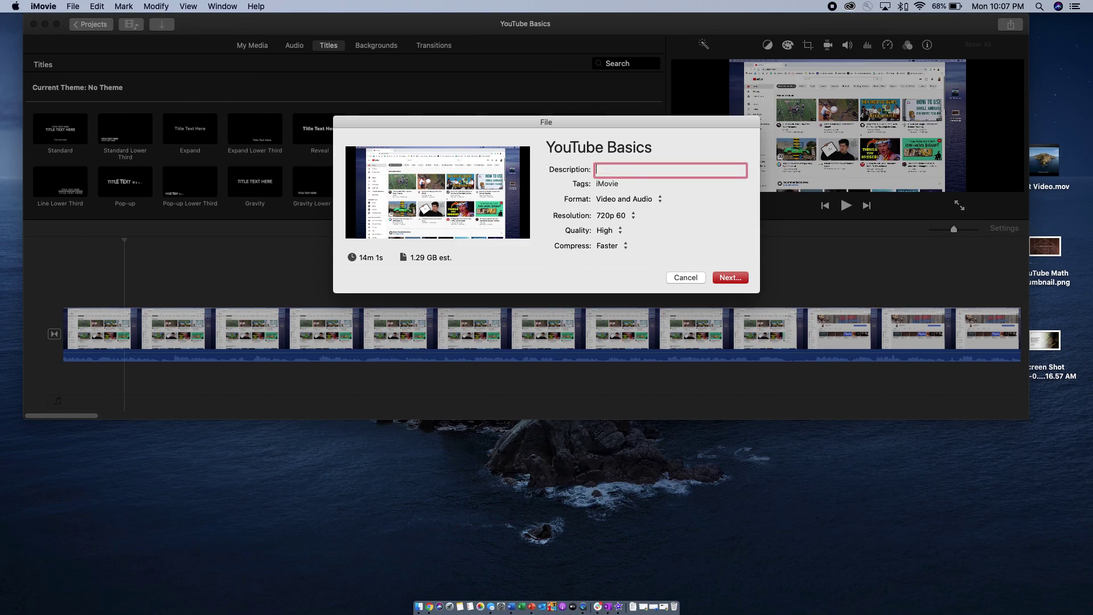
# - Review the export's format, resolution, quality and compression choices, selecting 720p 60, High and Faster
pyautogui.click(718, 246)
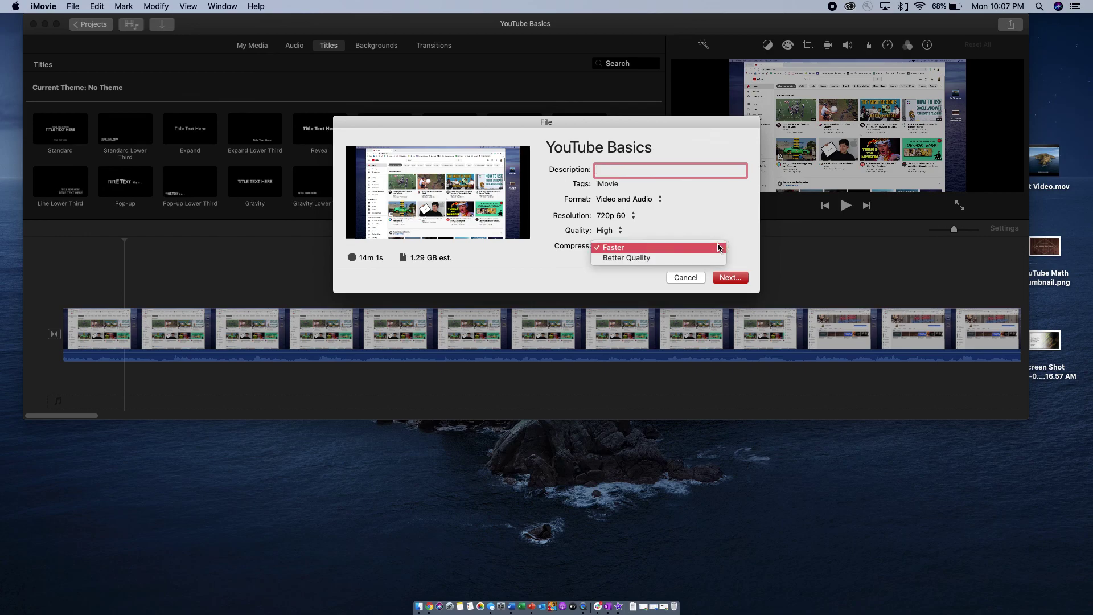
pyautogui.click(718, 246)
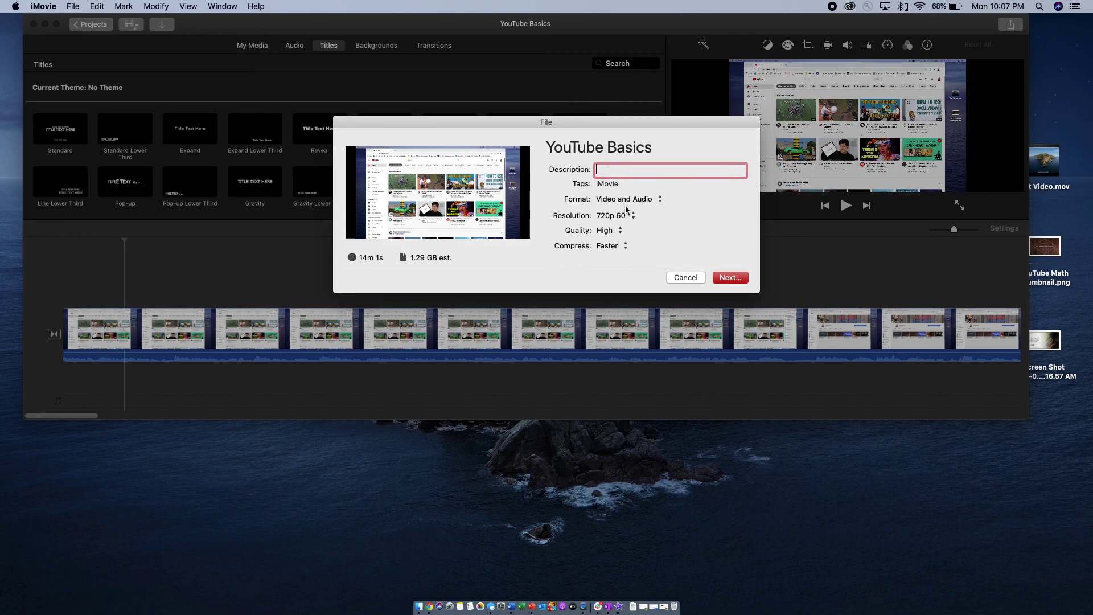
pyautogui.click(659, 201)
pyautogui.click(765, 201)
pyautogui.click(634, 217)
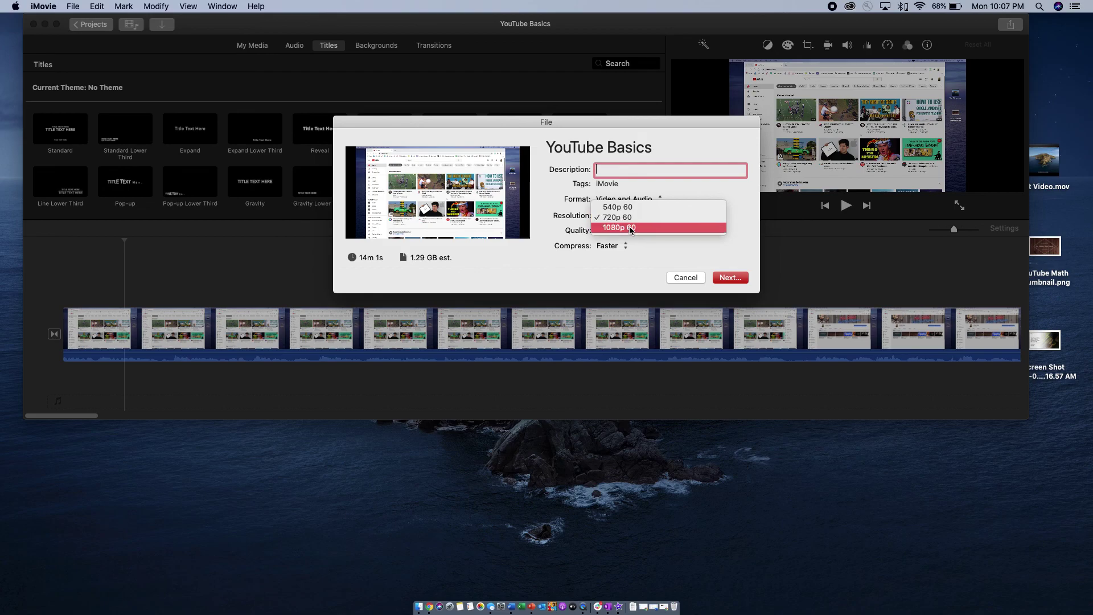
pyautogui.click(617, 217)
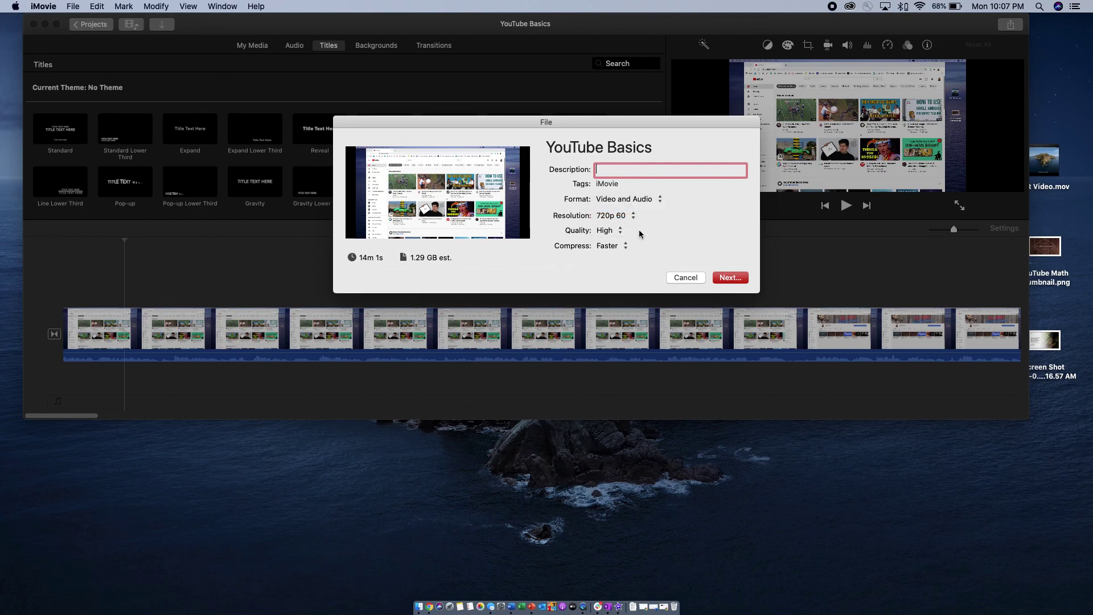
pyautogui.click(620, 231)
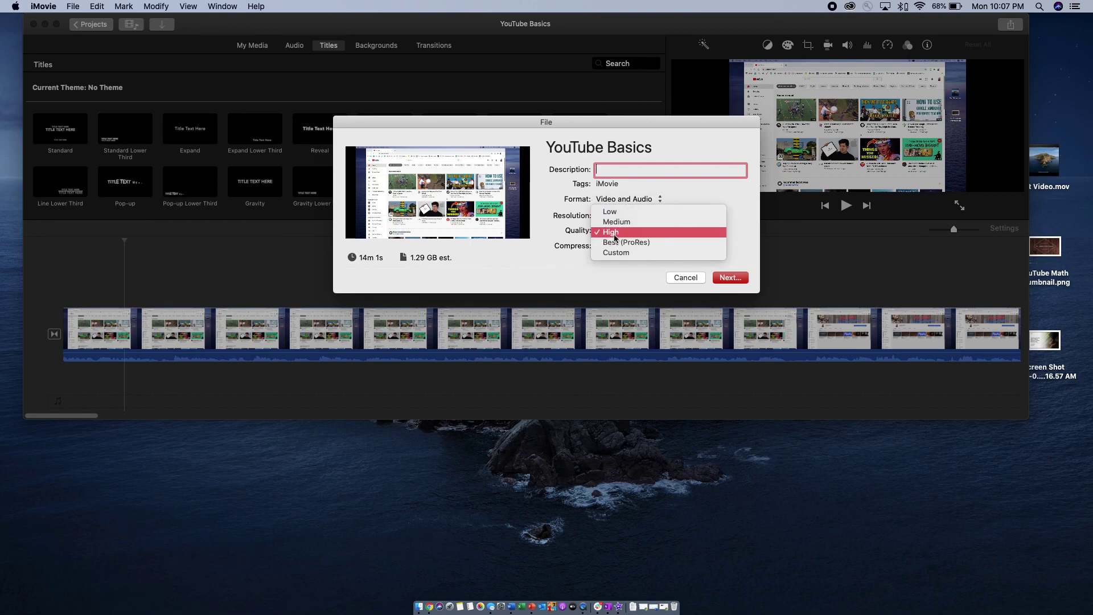
pyautogui.click(620, 232)
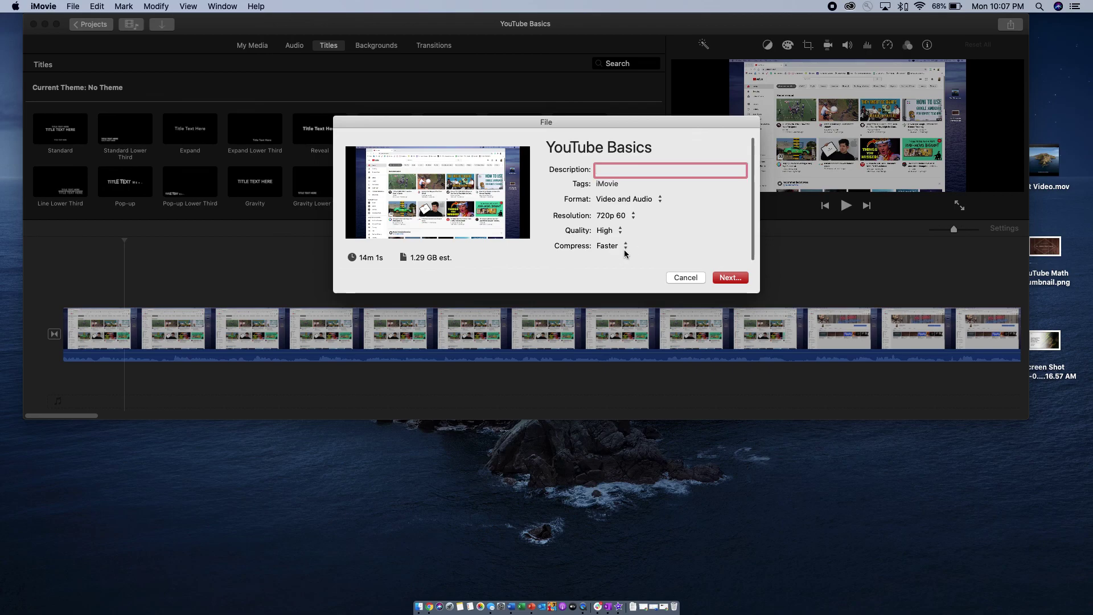
pyautogui.click(625, 245)
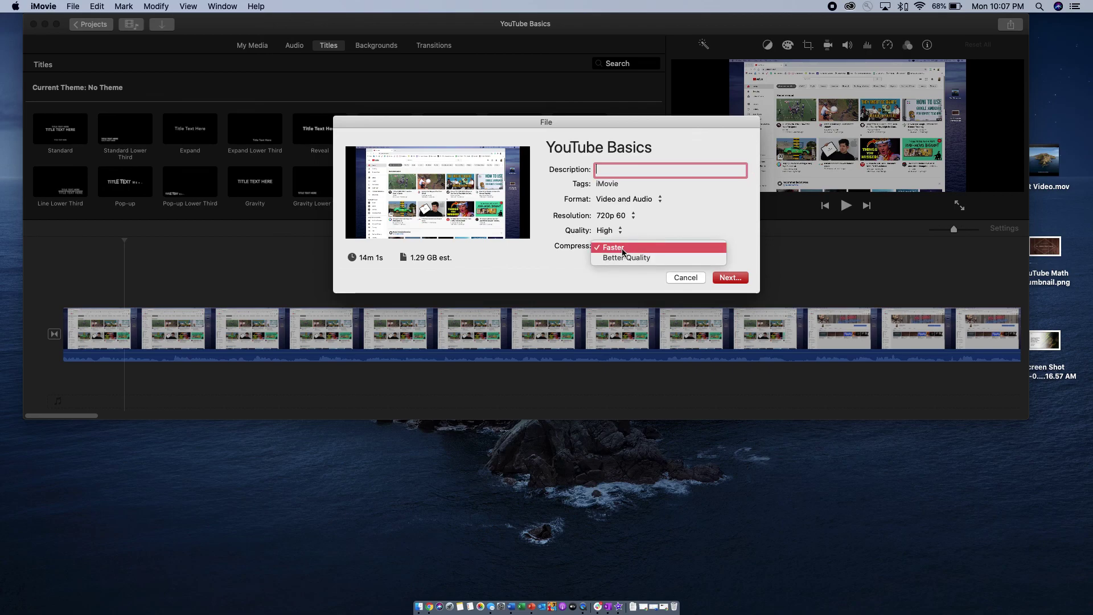
pyautogui.click(630, 249)
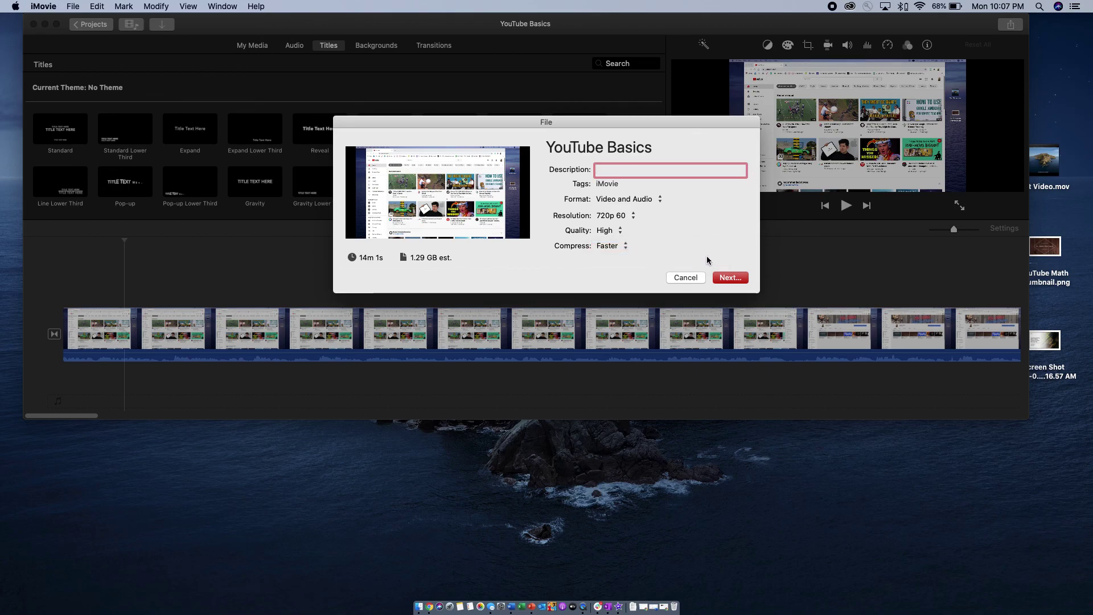
# - Save the export as "YouTube Basics" on the Desktop and check the export's progress
pyautogui.click(729, 278)
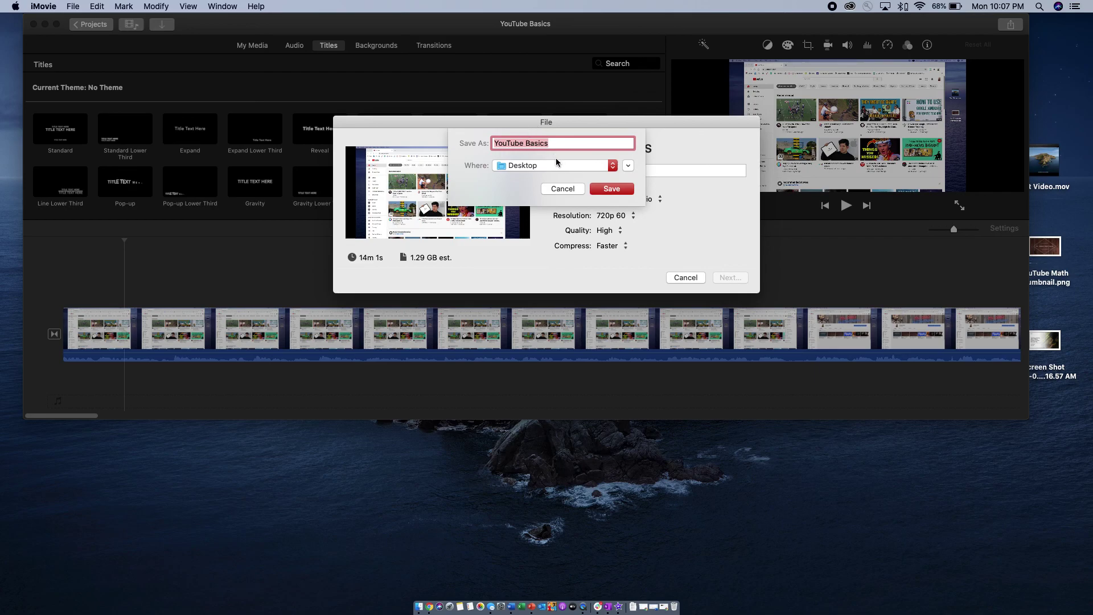
pyautogui.click(619, 191)
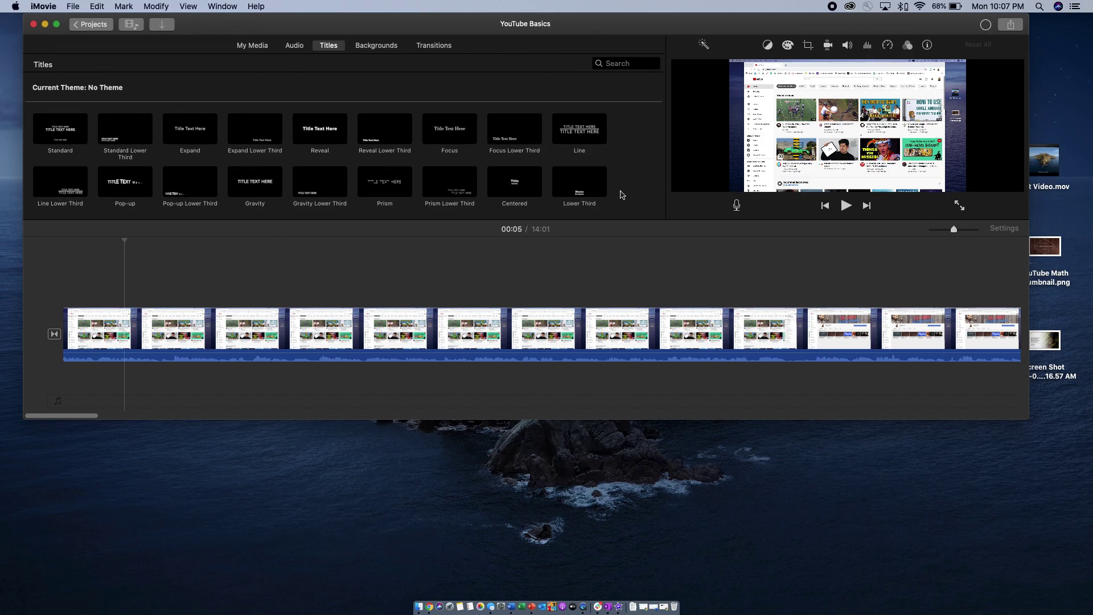
pyautogui.click(985, 27)
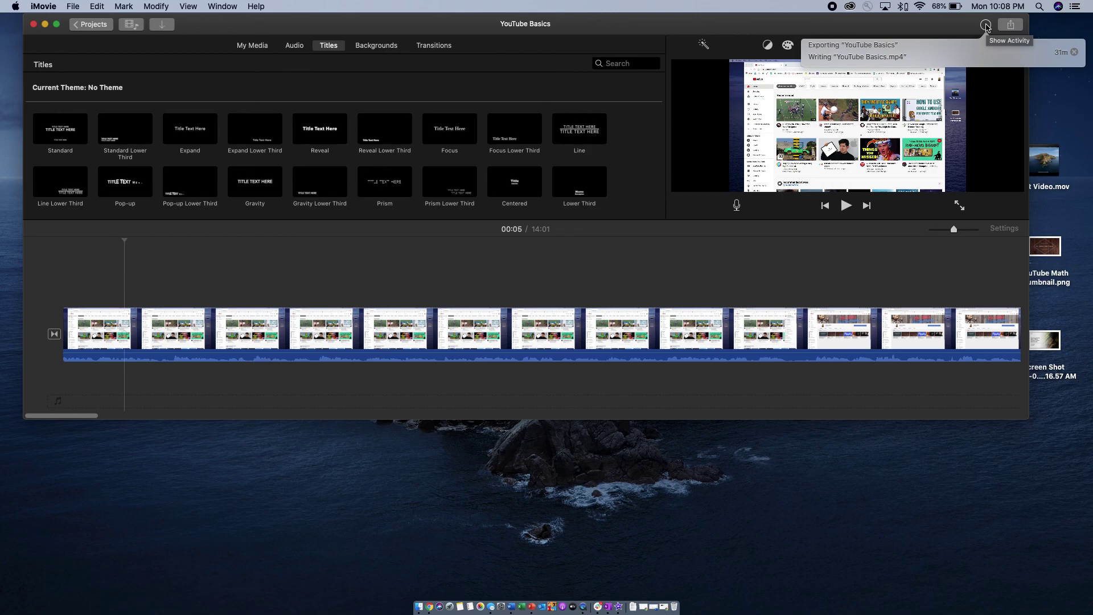
pyautogui.hscroll(5, 660, 379)
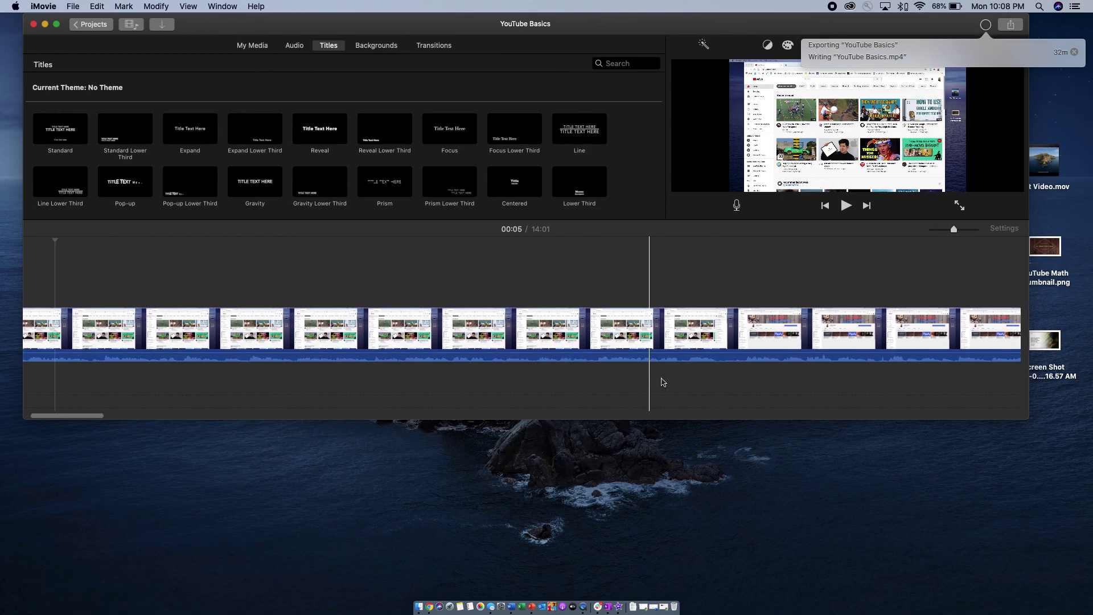
pyautogui.hscroll(-3, 660, 379)
pyautogui.click(667, 467)
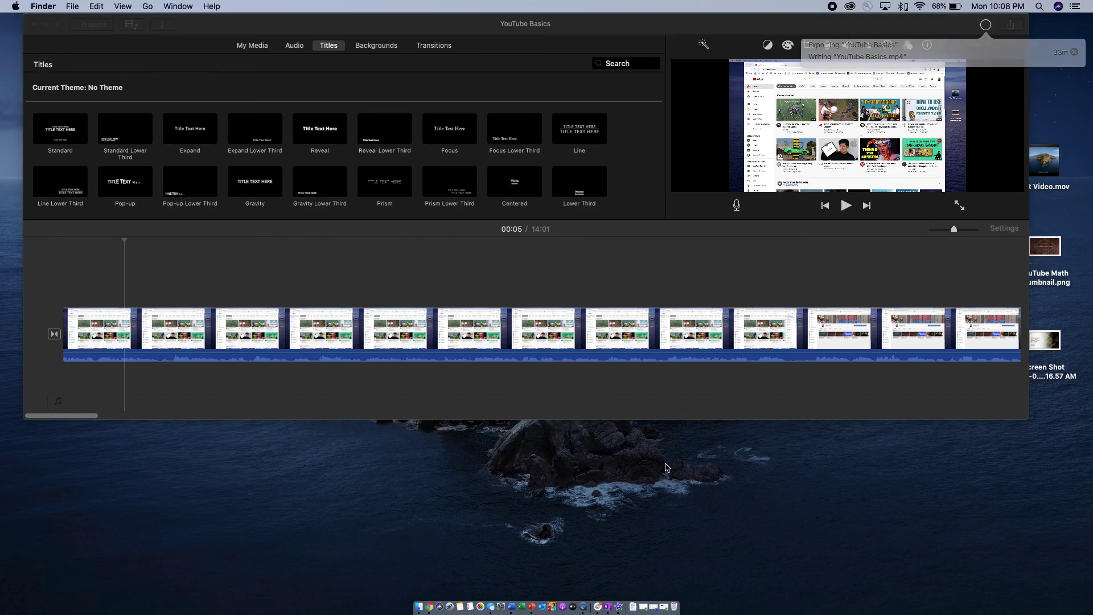